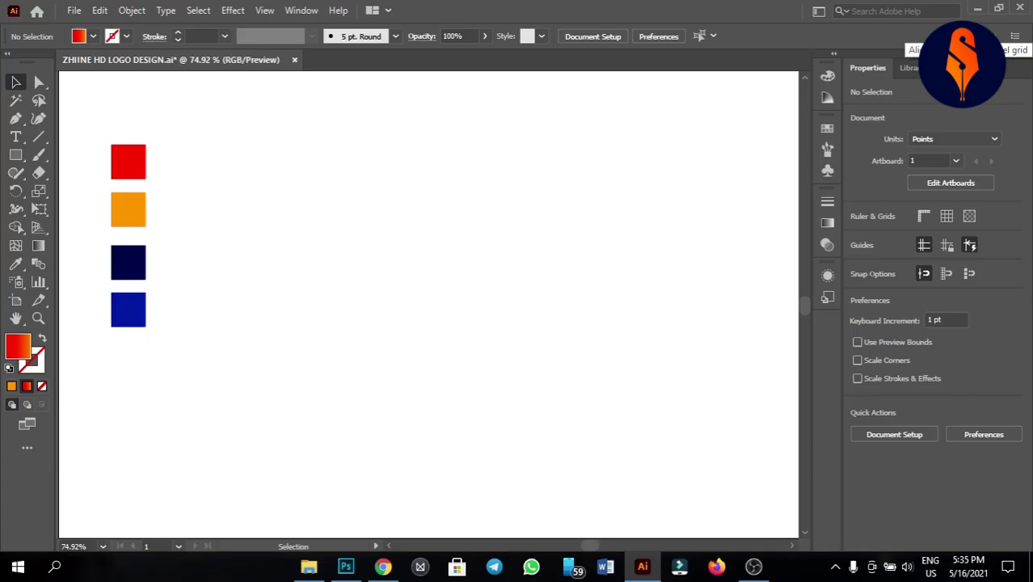
Step: Draw a large circle and swap fill and stroke so only its outline carries the red-orange gradient
left_click(16, 154)
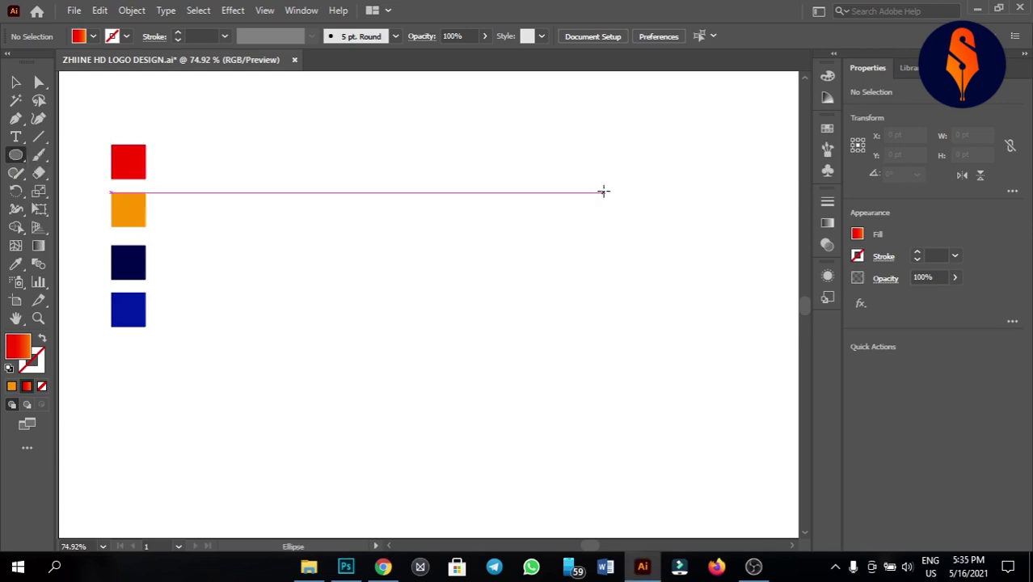
key("l")
left_click_drag(338, 170, 653, 407)
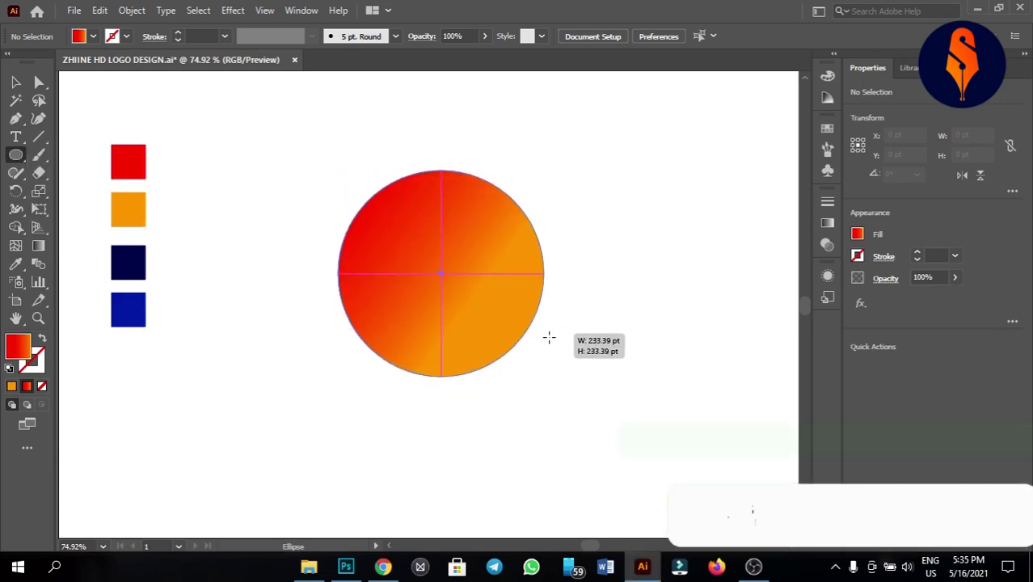
key("v")
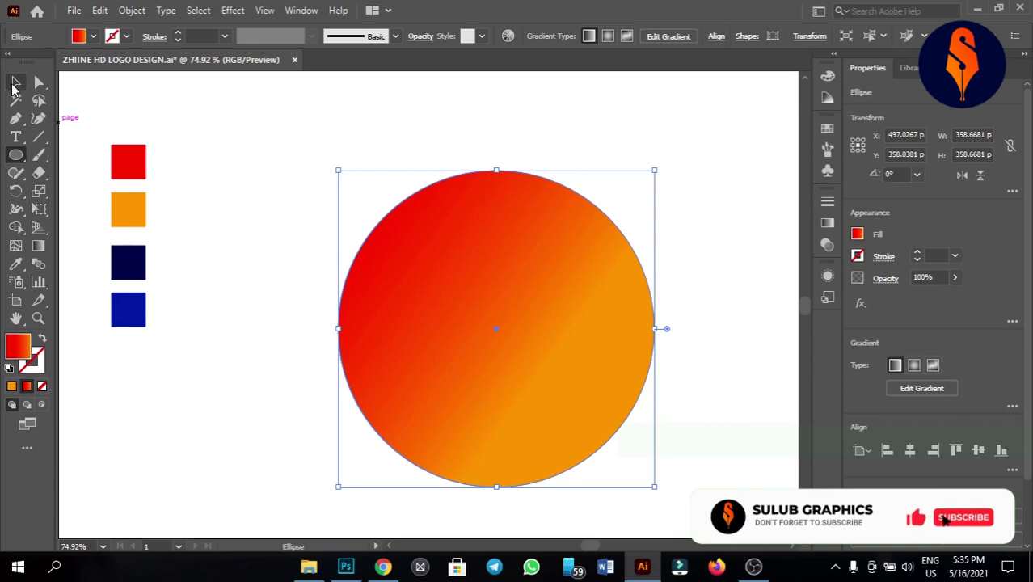
left_click_drag(479, 303, 447, 255)
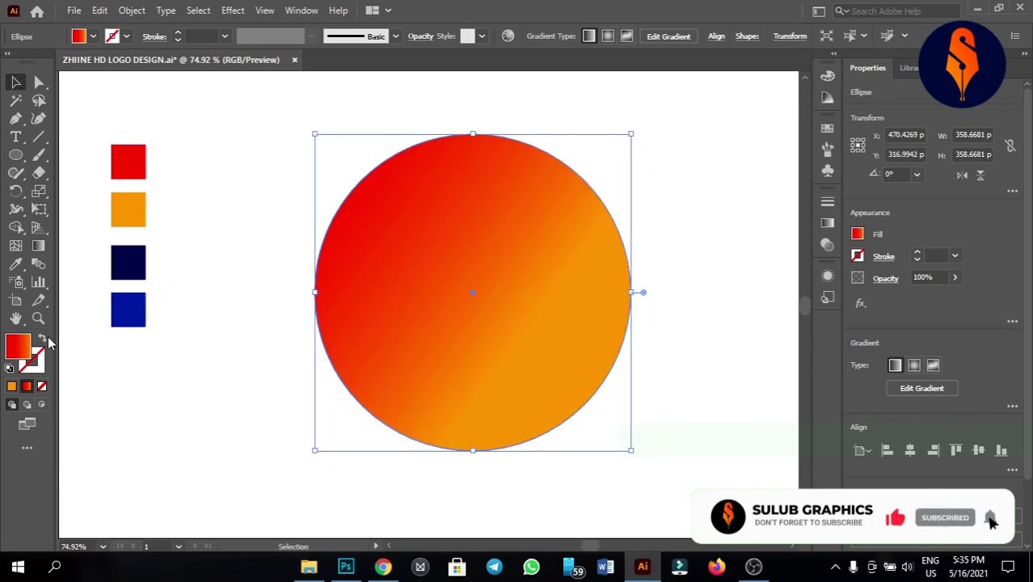
left_click(43, 340)
left_click(263, 171)
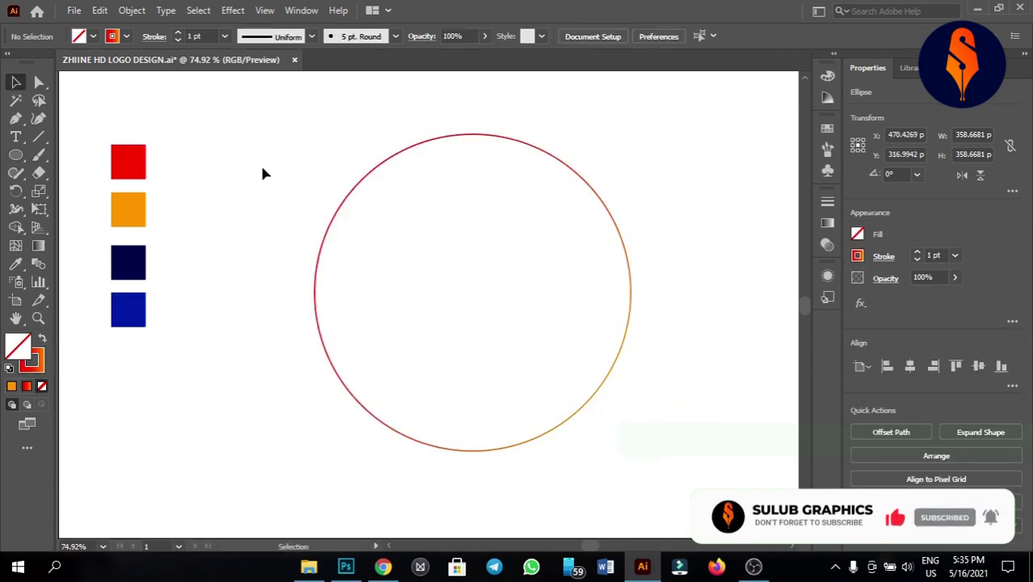
left_click(363, 178)
Step: Paste a copy of the circle in front and shrink it into a smaller concentric circle
left_click(100, 11)
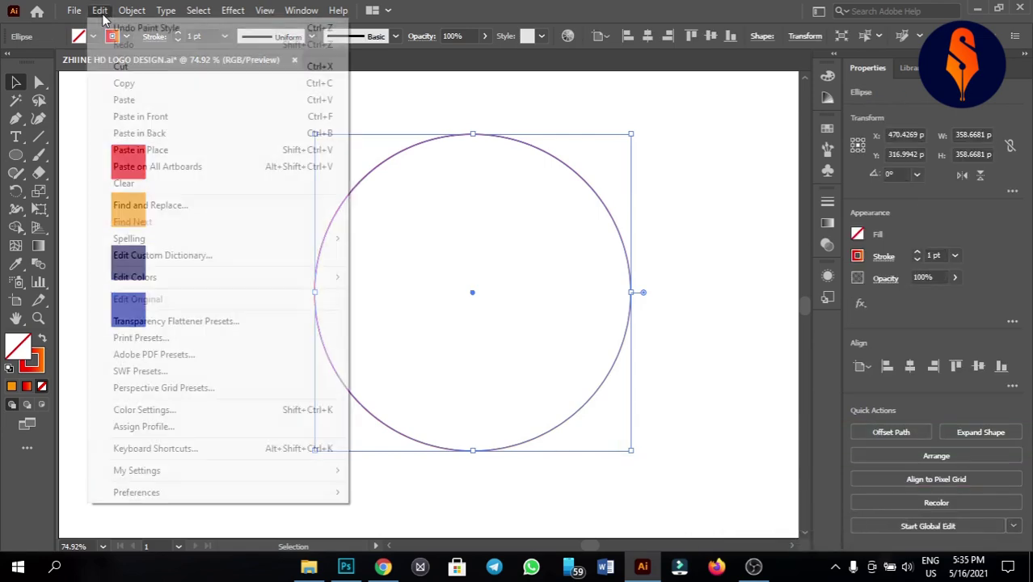
left_click(131, 93)
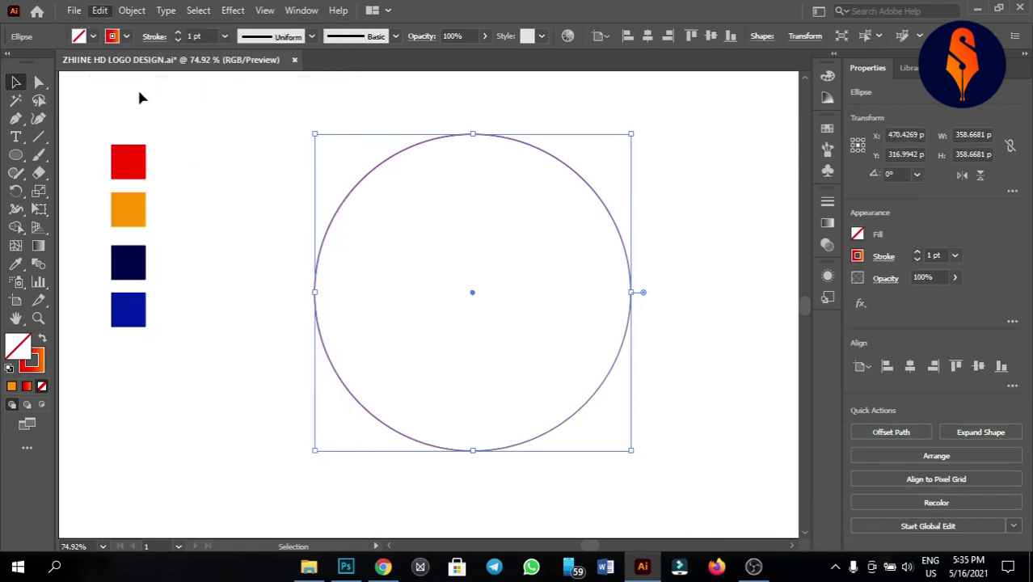
left_click(100, 11)
left_click(166, 118)
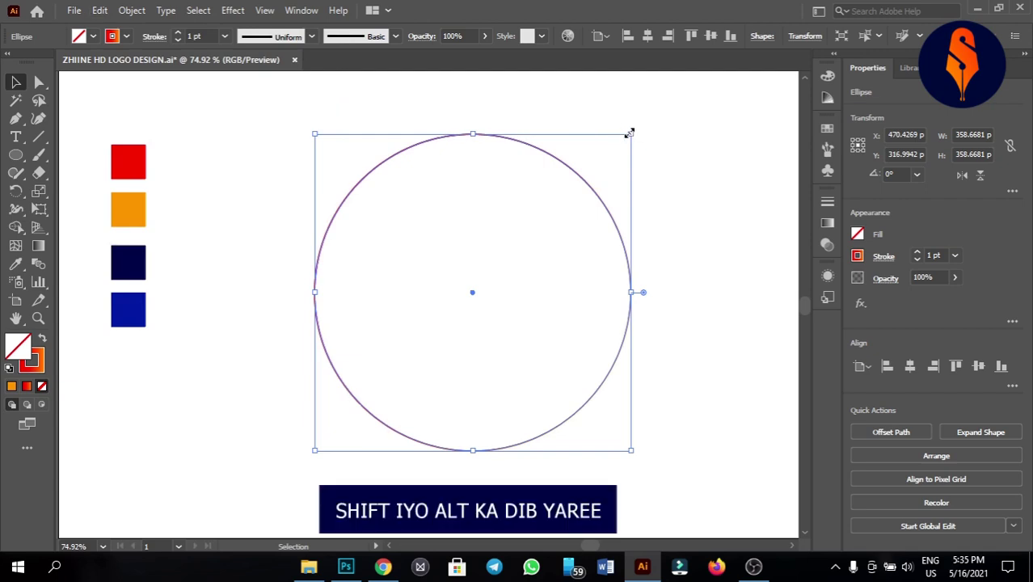
left_click_drag(630, 132, 589, 192)
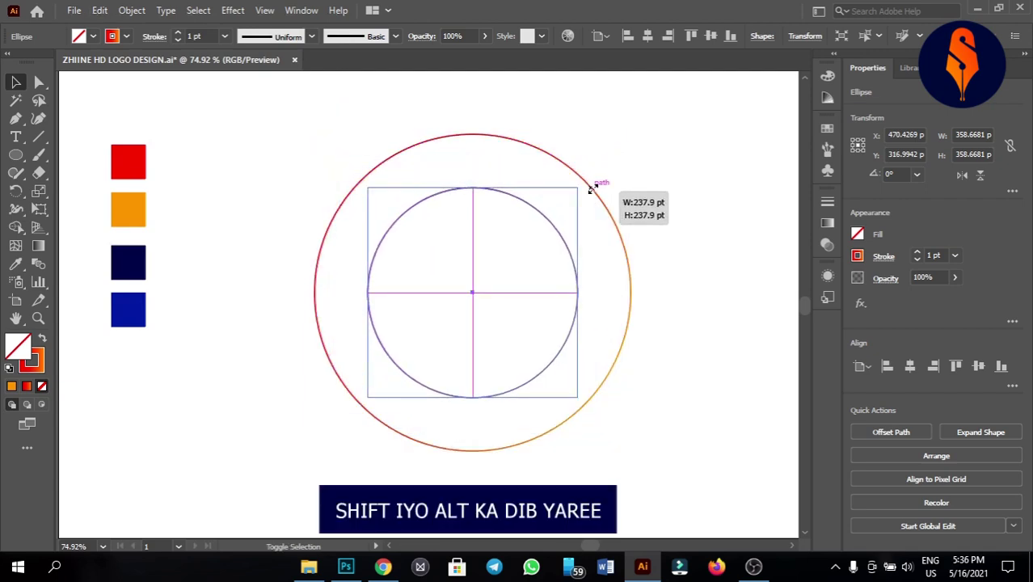
left_click(368, 273)
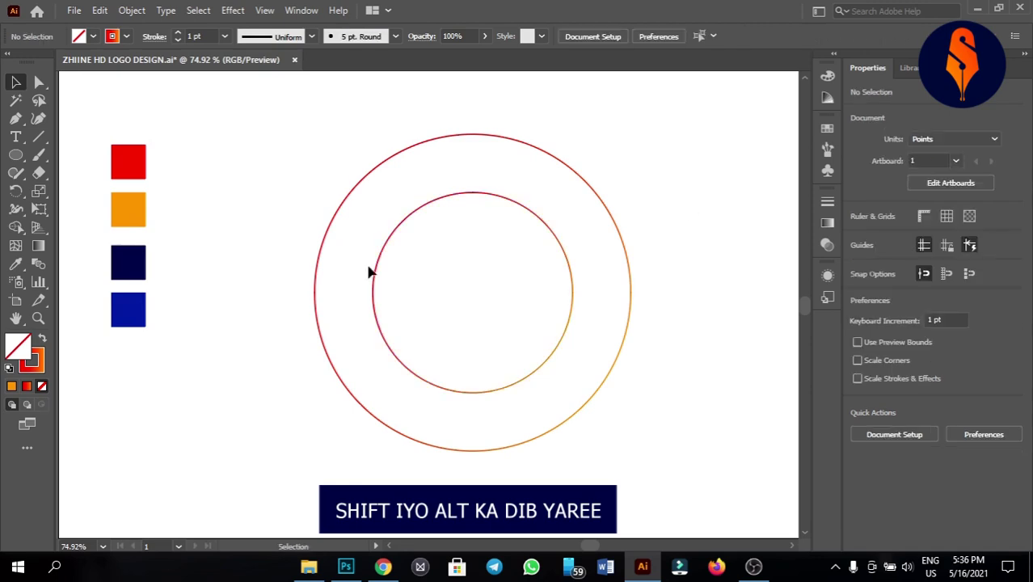
Step: Draw a horizontal line on the outer circle's top, then copy it to the inner top and both bottoms
left_click(36, 137)
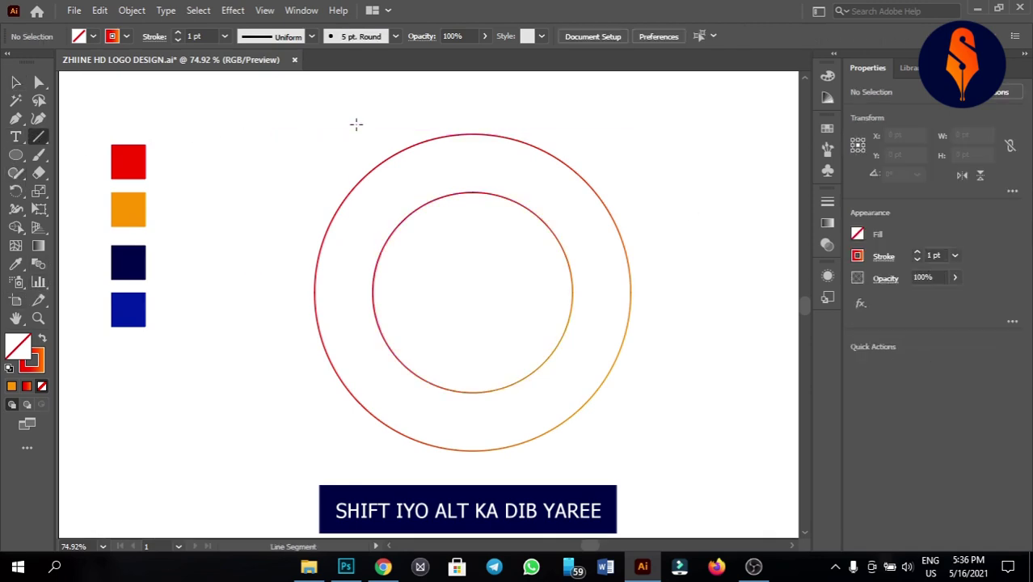
left_click_drag(316, 134, 632, 133)
left_click(16, 82)
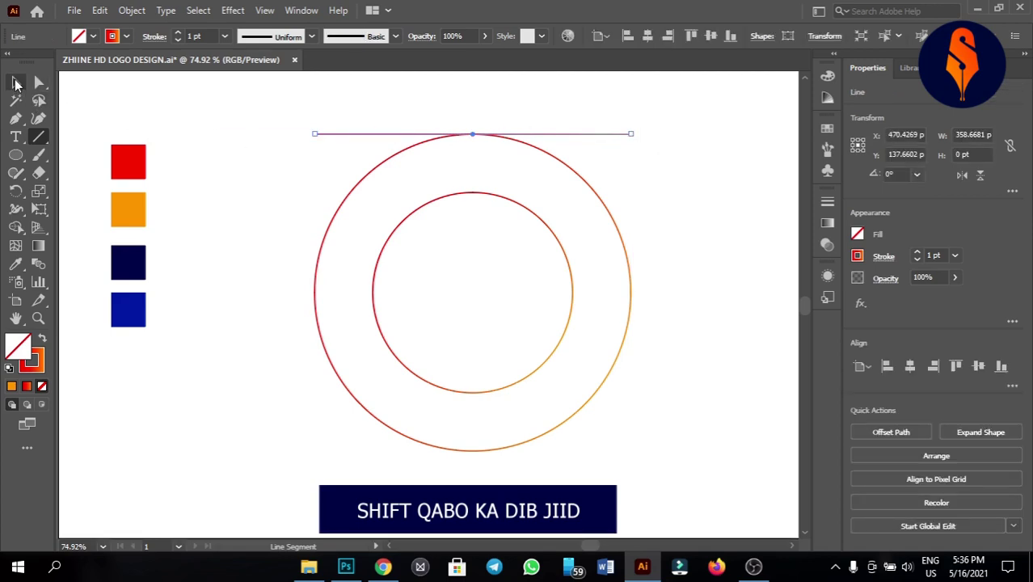
left_click(328, 105)
left_click(485, 135)
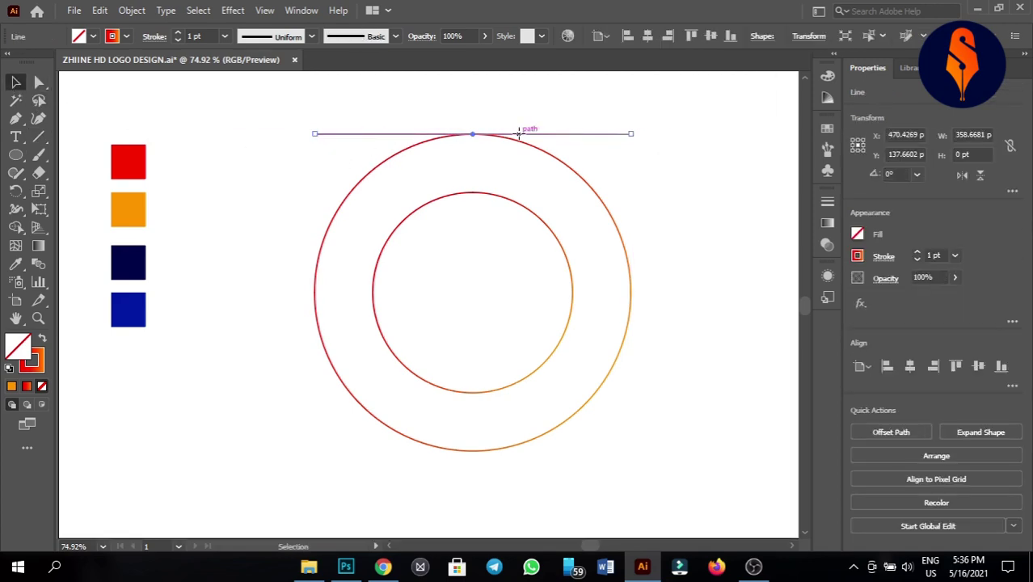
left_click_drag(522, 134, 521, 195)
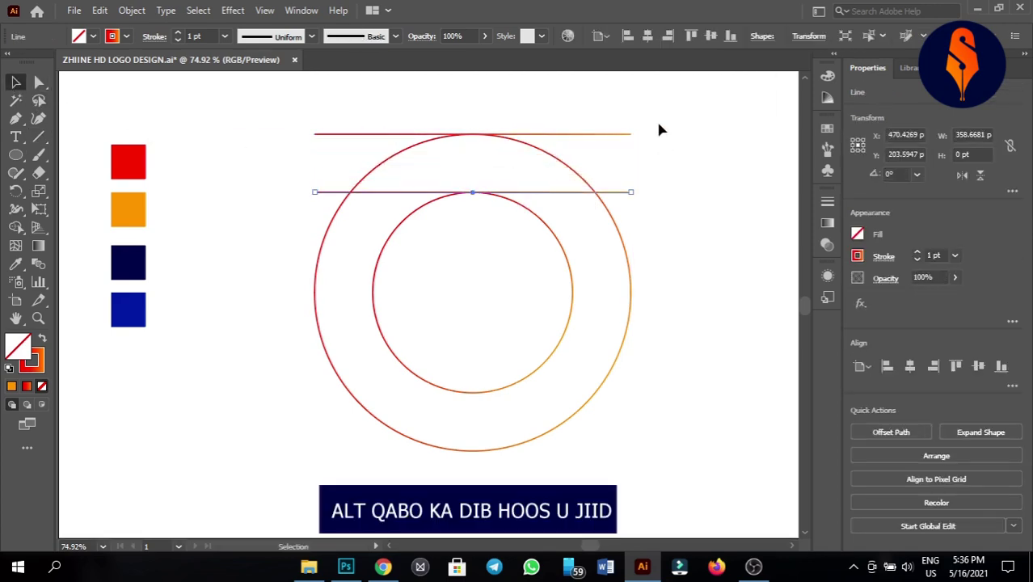
left_click_drag(634, 220, 619, 458)
left_click(663, 262)
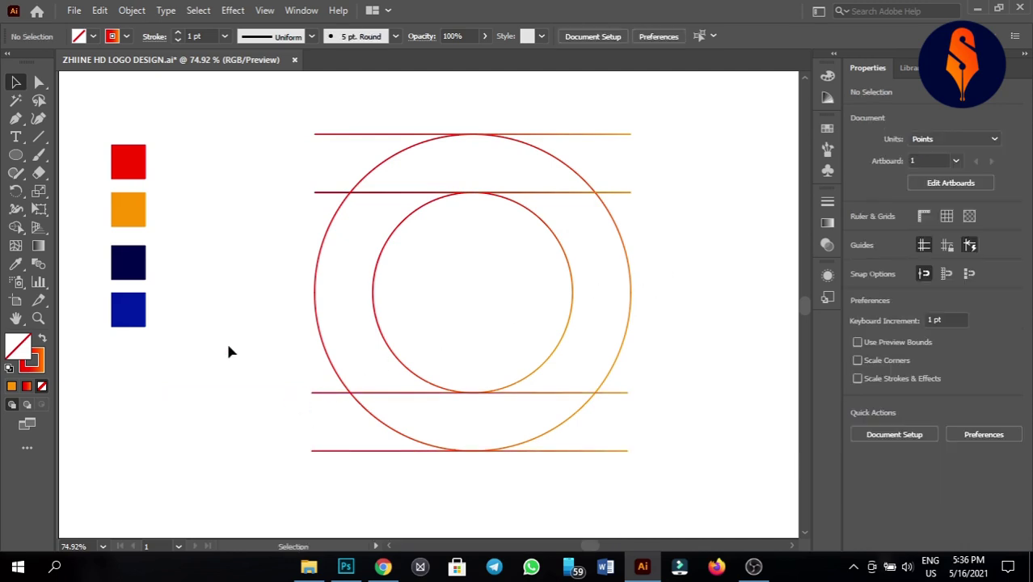
Step: Paste copies of the two top lines in front and rotate them 90° onto the circles' left edges
left_click(39, 140)
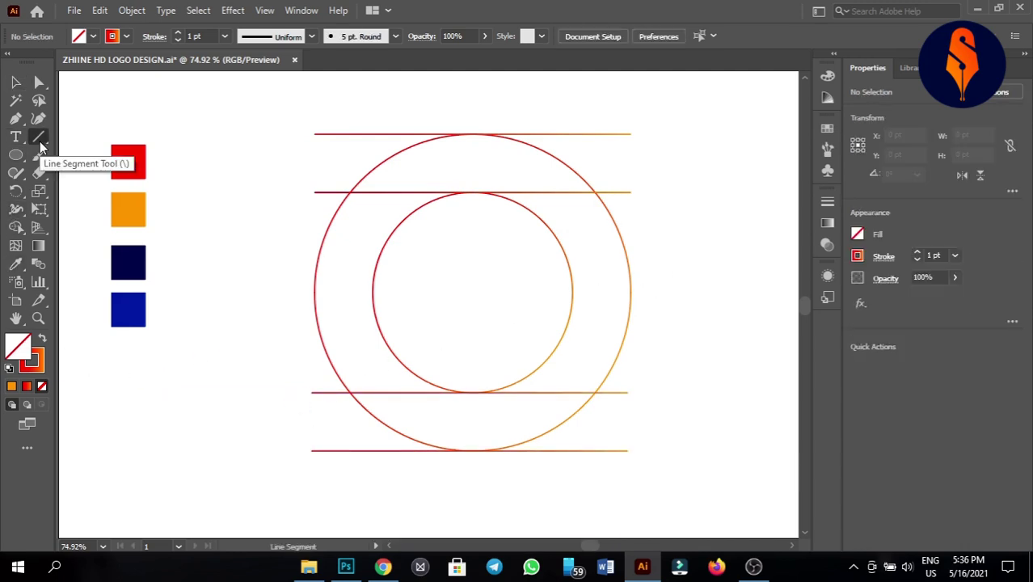
left_click(15, 83)
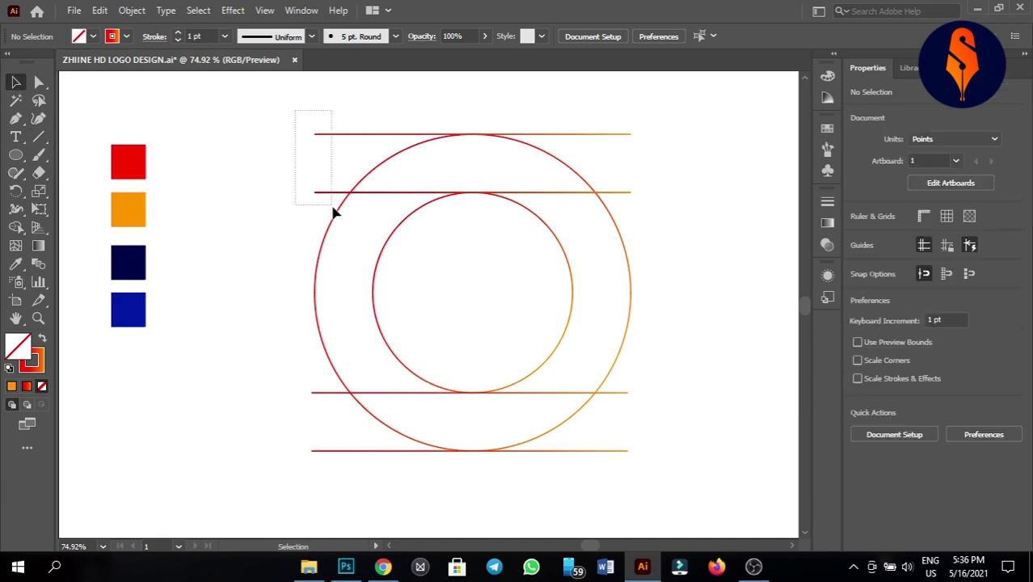
left_click_drag(333, 212, 338, 193)
left_click(99, 10)
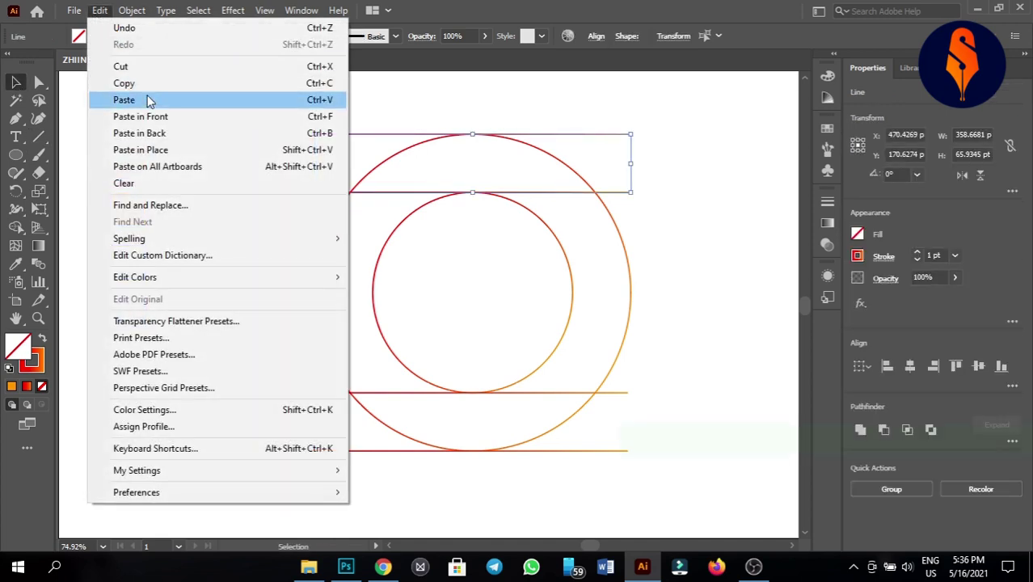
left_click(150, 84)
left_click(100, 10)
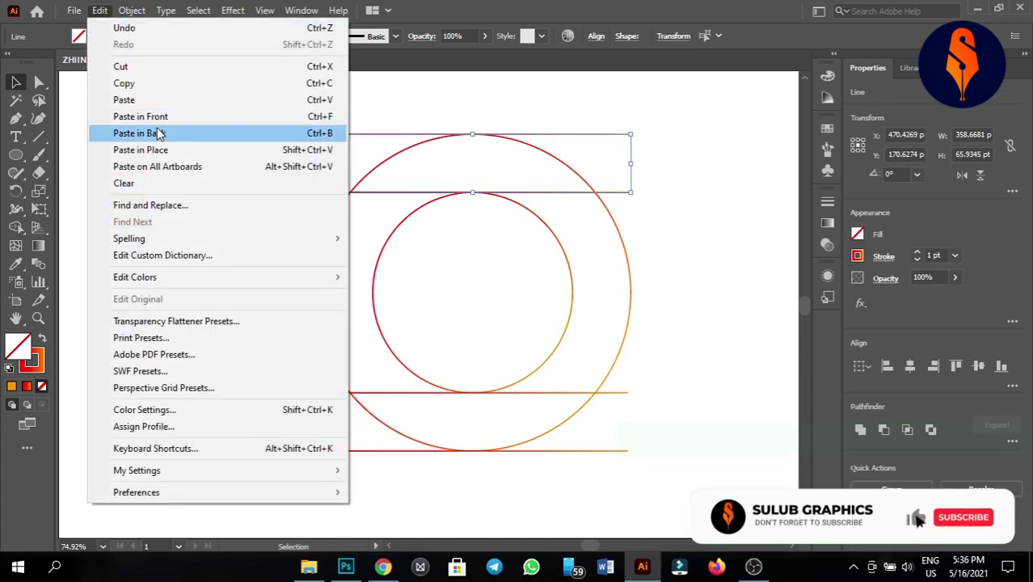
left_click(160, 118)
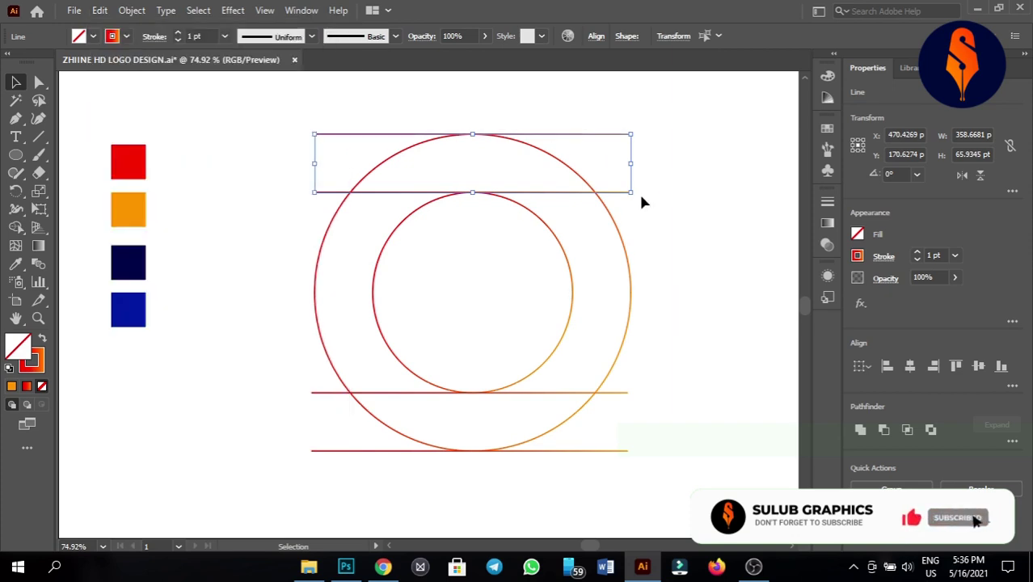
left_click_drag(501, 297, 498, 296)
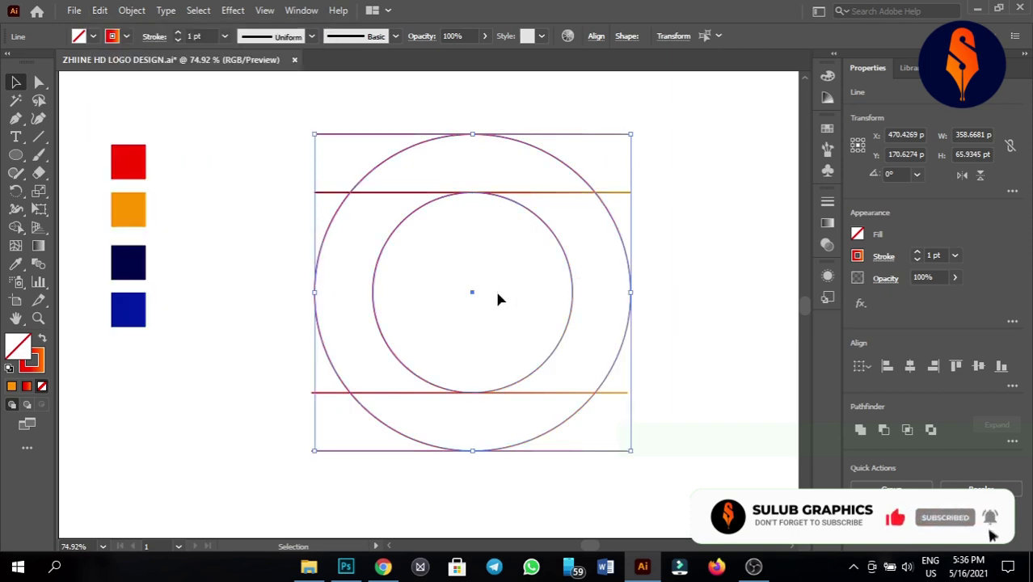
left_click(692, 133)
mouse_move(623, 109)
left_mouse_down()
mouse_move(628, 195)
mouse_move(473, 295)
mouse_move(372, 427)
mouse_move(372, 418)
left_mouse_up()
left_click(288, 381)
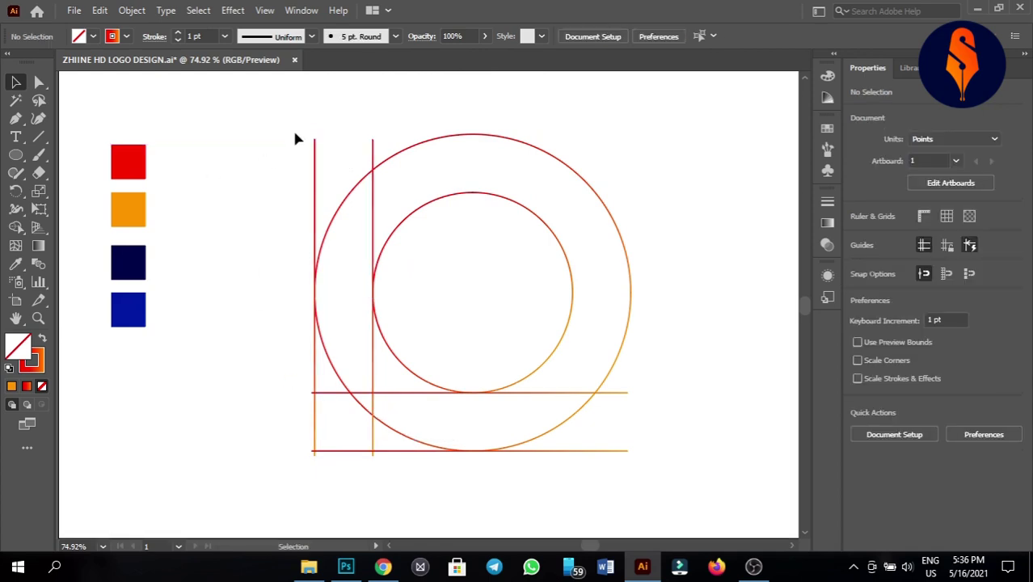
Step: Shorten the vertical lines from the top and redraw the top horizontal pair on both circles
left_click_drag(402, 153, 401, 153)
left_click_drag(343, 136, 342, 238)
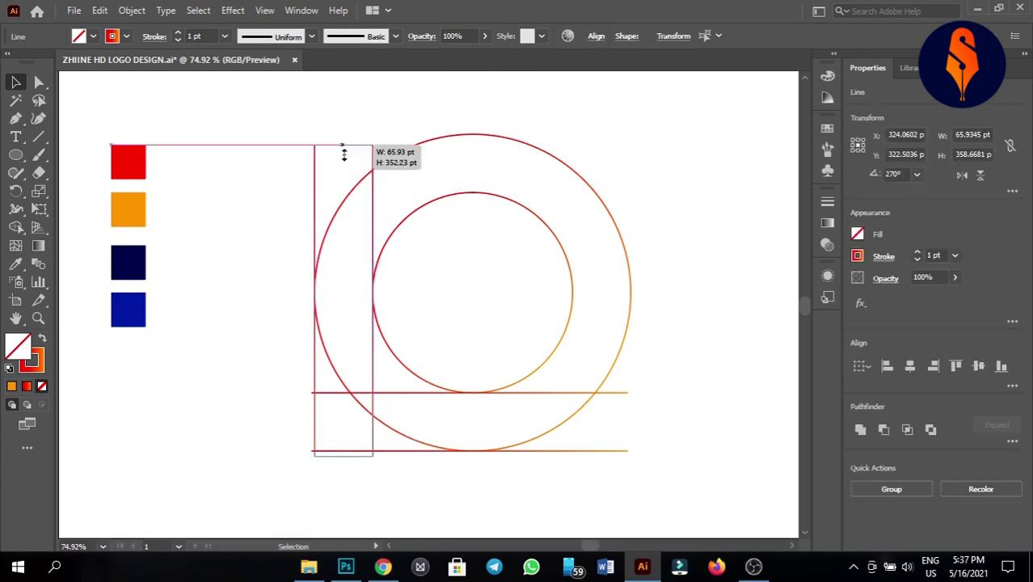
left_click(271, 226)
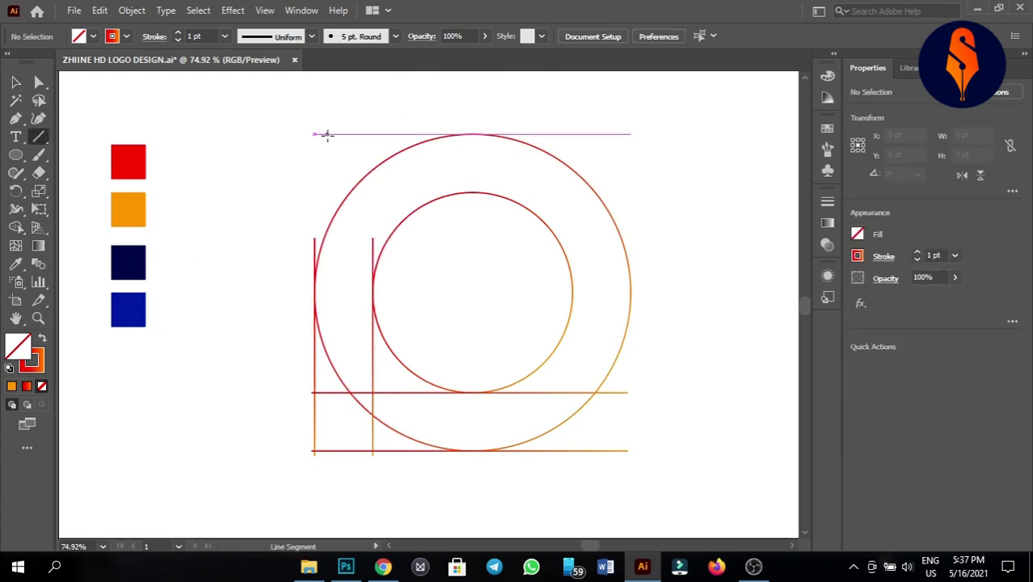
left_click_drag(314, 134, 650, 134)
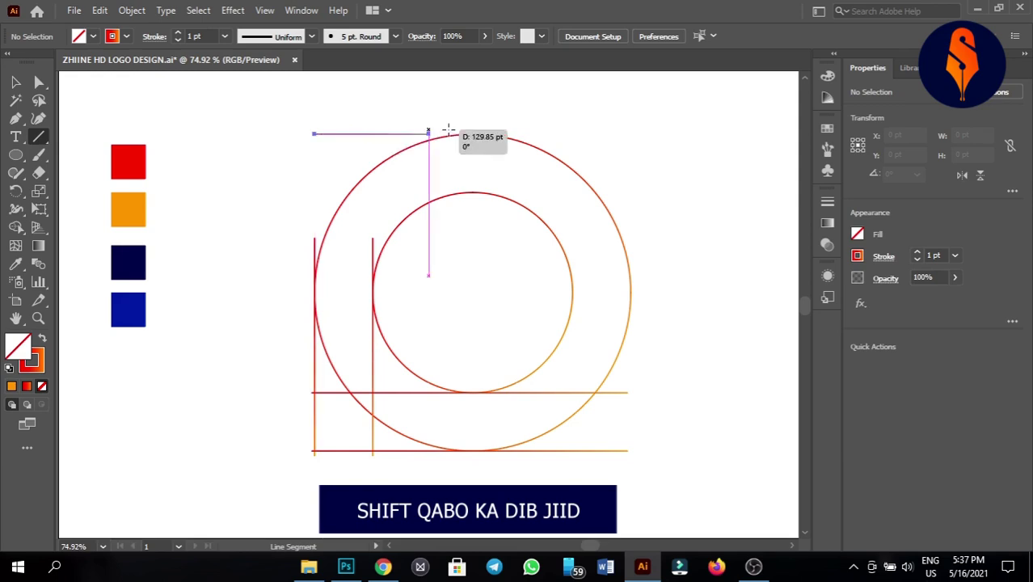
key("v")
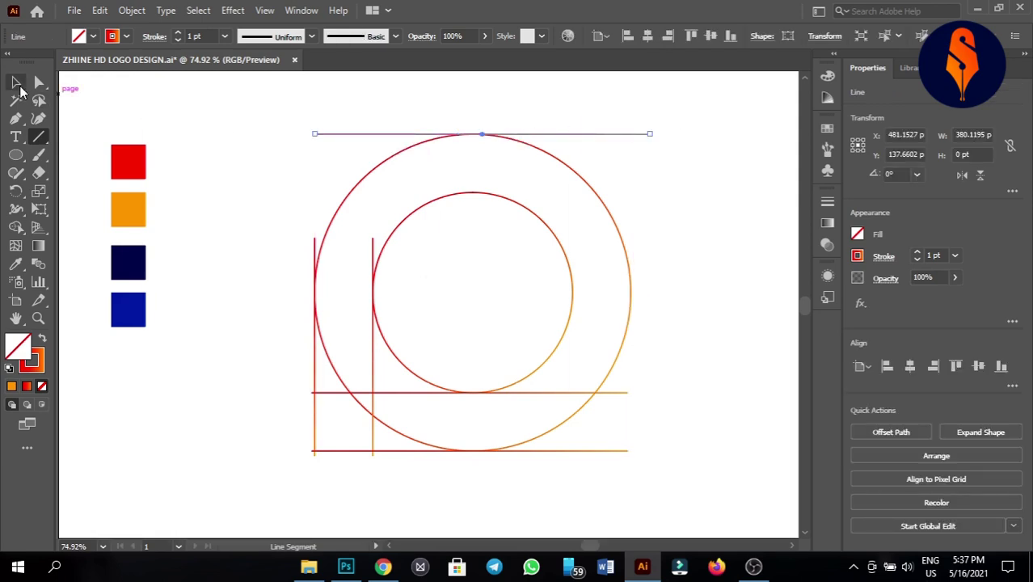
left_click(623, 127)
left_click(638, 134)
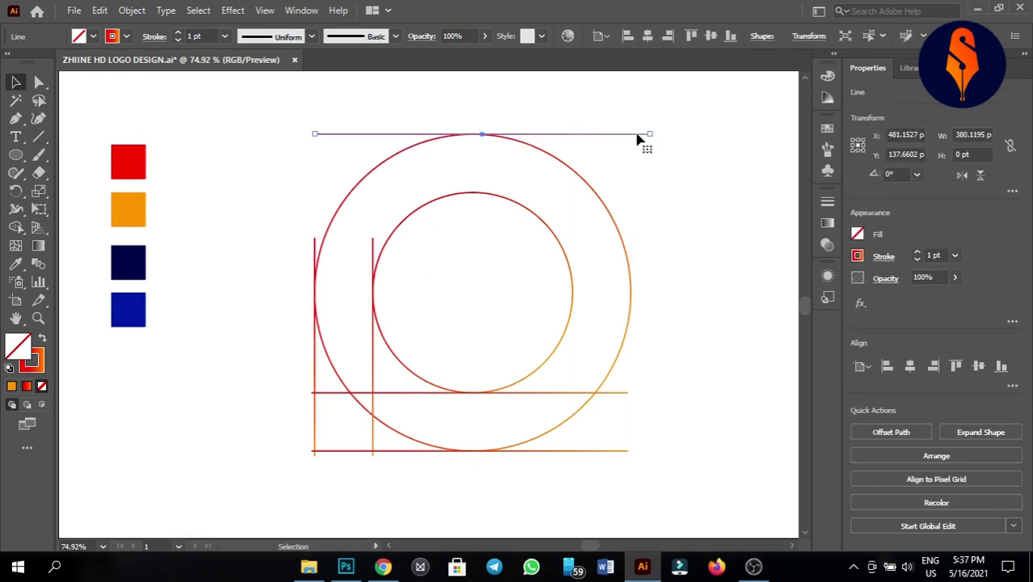
left_click_drag(641, 133, 637, 197)
left_click(707, 174)
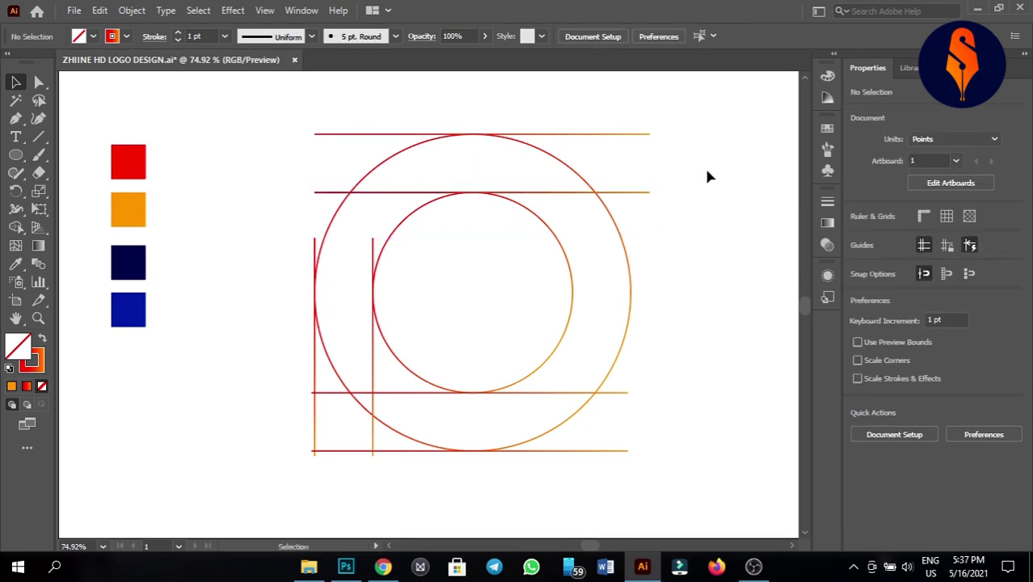
Step: Draw a horizontal line capping the stem top and a vertical line closing the top bar's left end
left_click(39, 136)
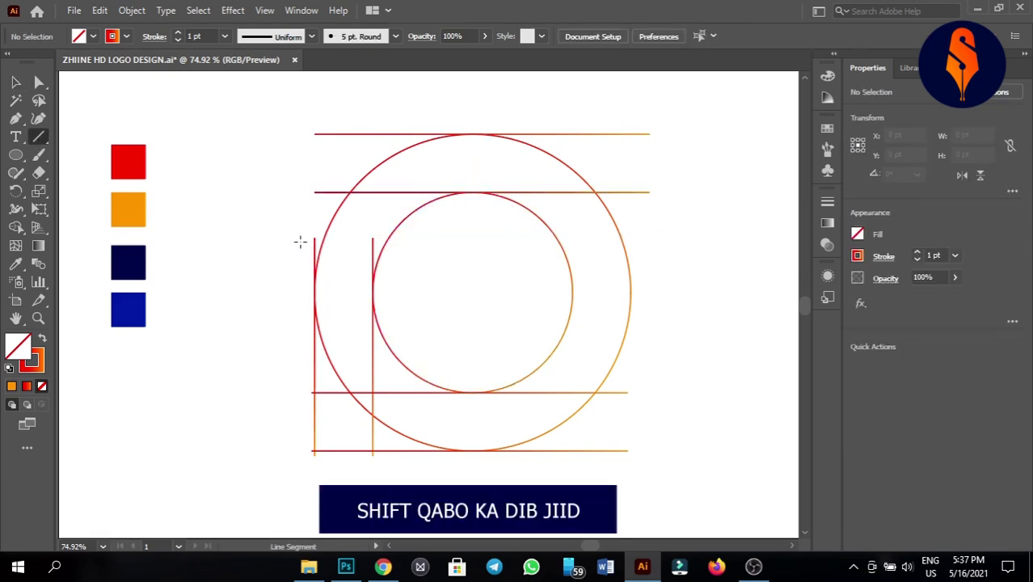
left_click_drag(300, 241, 402, 240)
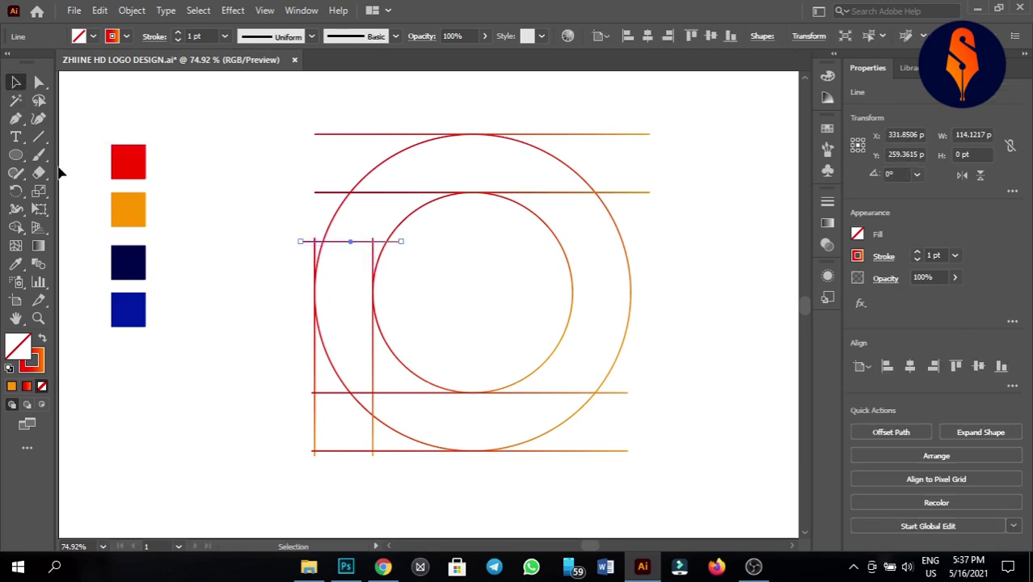
left_click(18, 83)
left_click(240, 181)
left_click(42, 137)
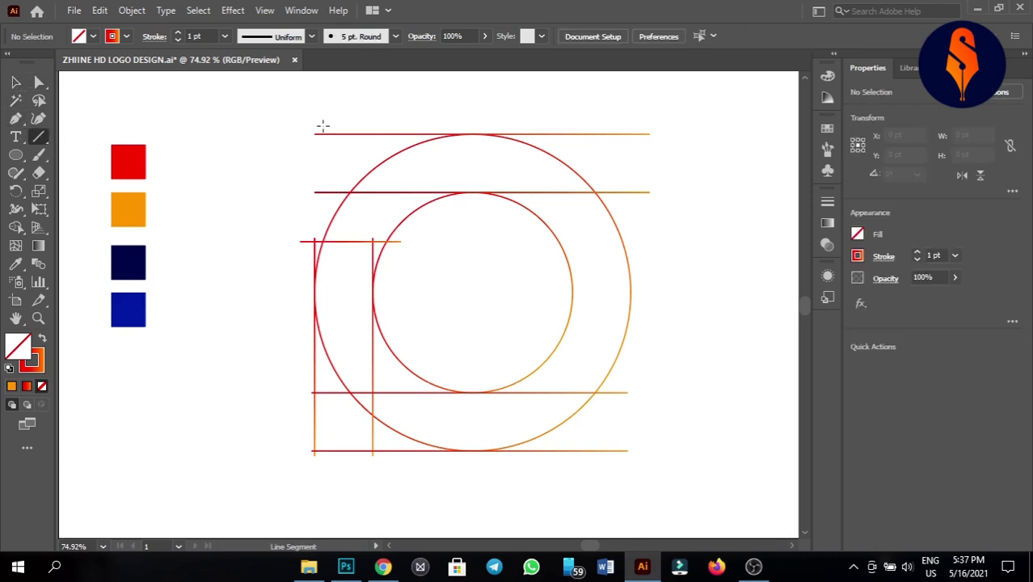
left_click_drag(316, 127, 315, 208)
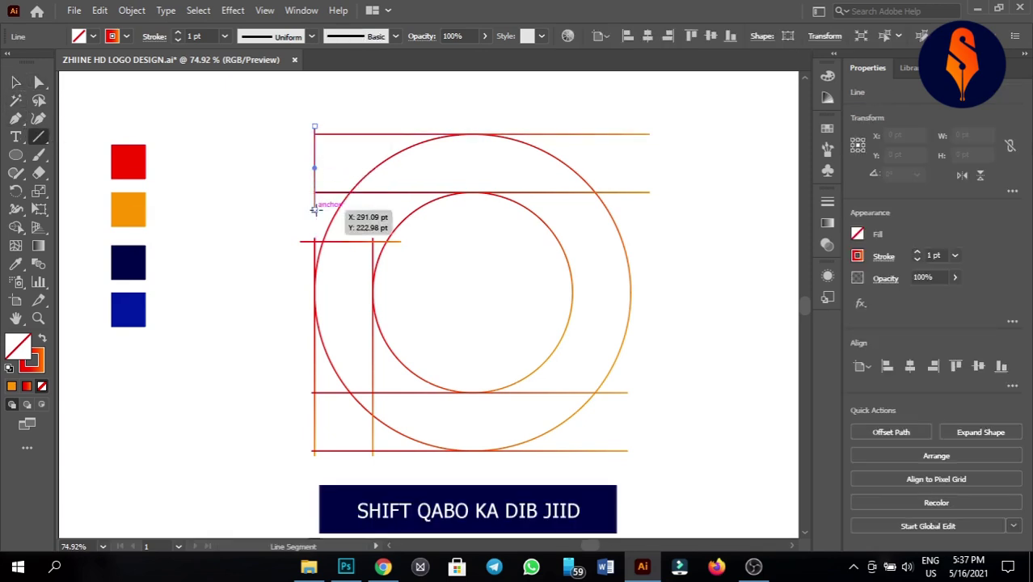
left_click(16, 82)
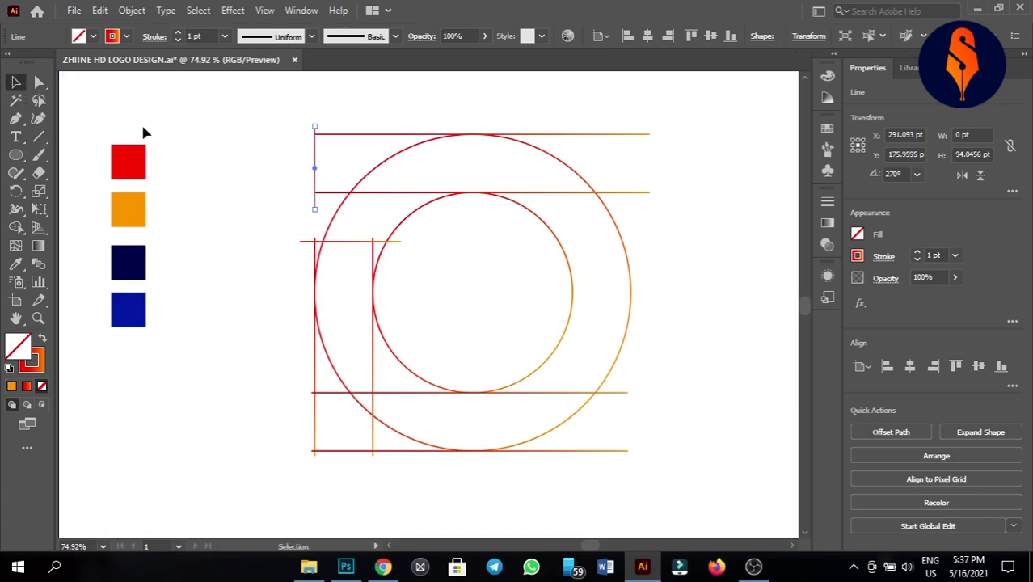
left_click(284, 263)
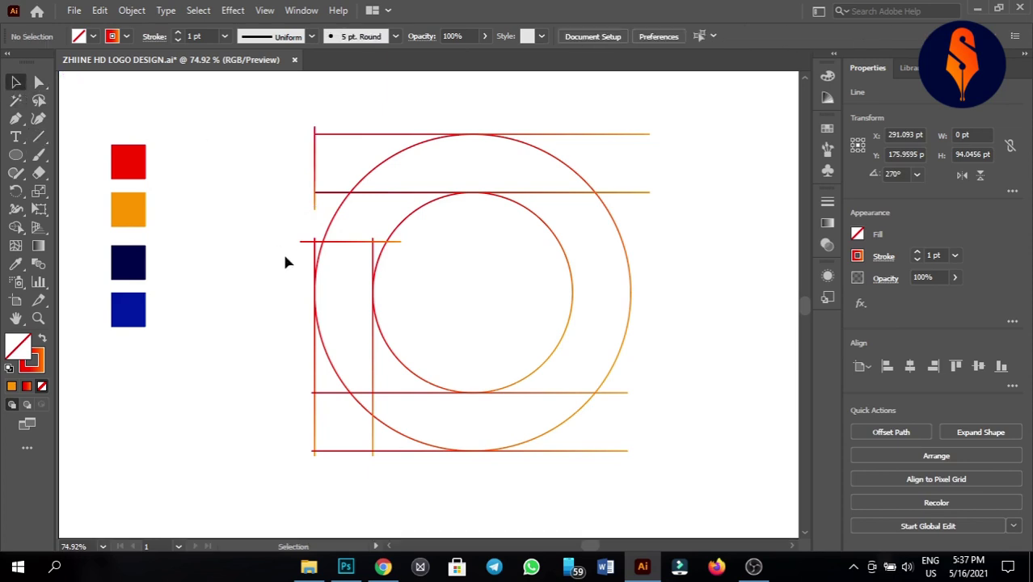
left_click(316, 163)
left_click(272, 366)
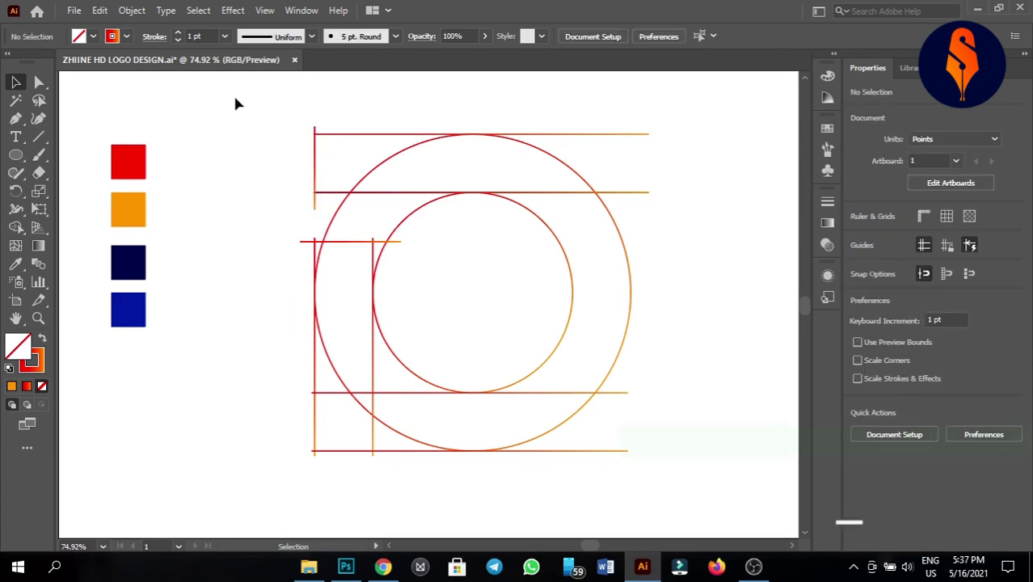
Step: Shape Builder the top bar, ring, bottom band and stem regions into one stroke-free gradient D
mouse_move(235, 98)
left_mouse_down()
mouse_move(673, 480)
mouse_move(668, 472)
left_mouse_up()
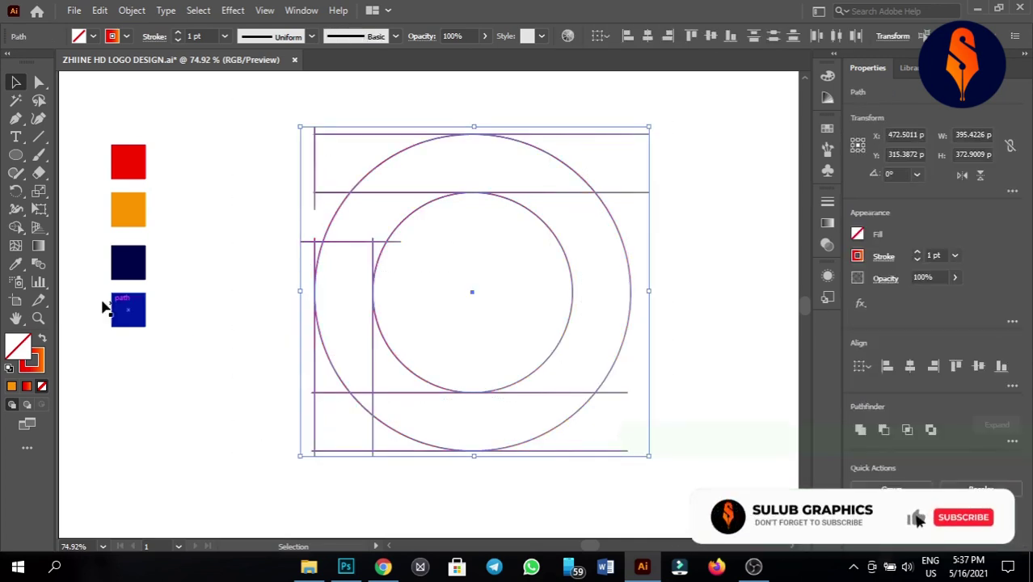
left_click(15, 227)
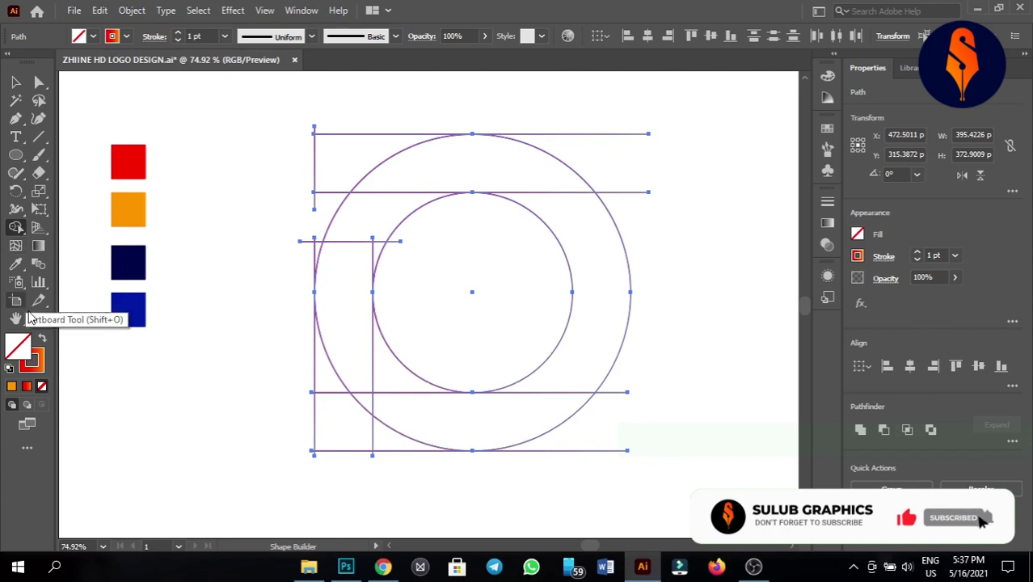
left_click(42, 340)
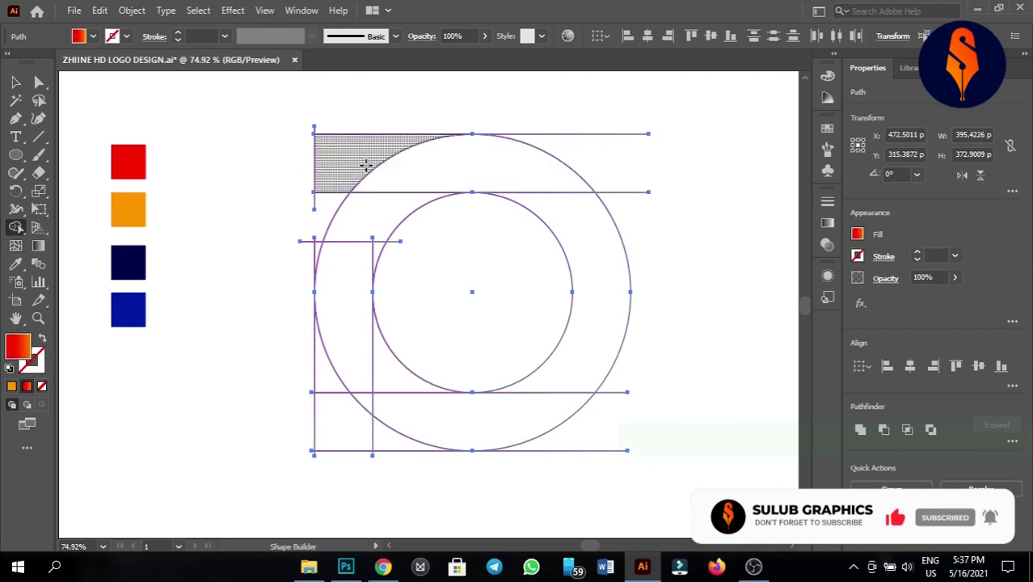
left_click_drag(343, 157, 566, 204)
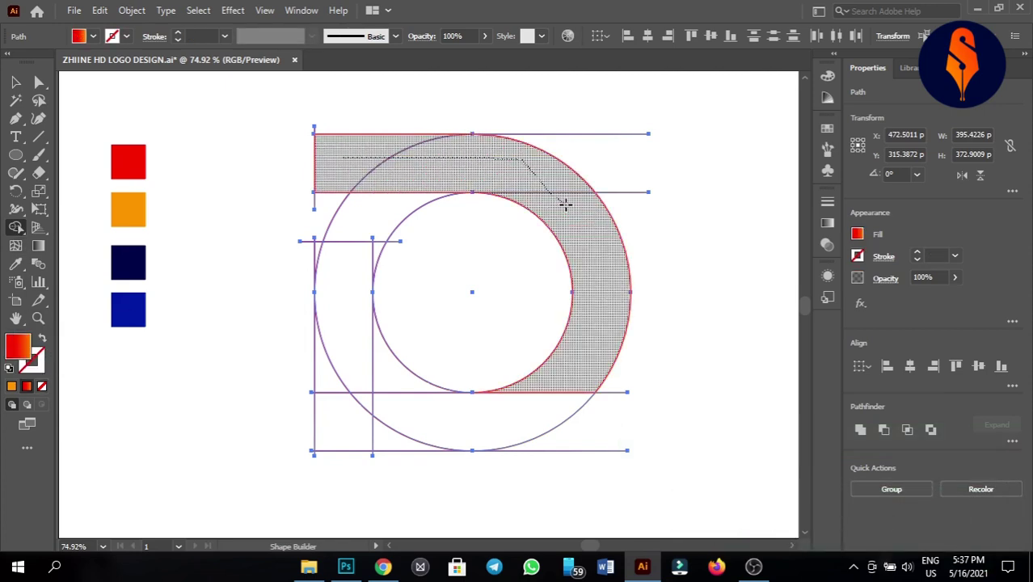
mouse_move(585, 385)
left_mouse_down()
mouse_move(504, 418)
mouse_move(348, 388)
left_mouse_up()
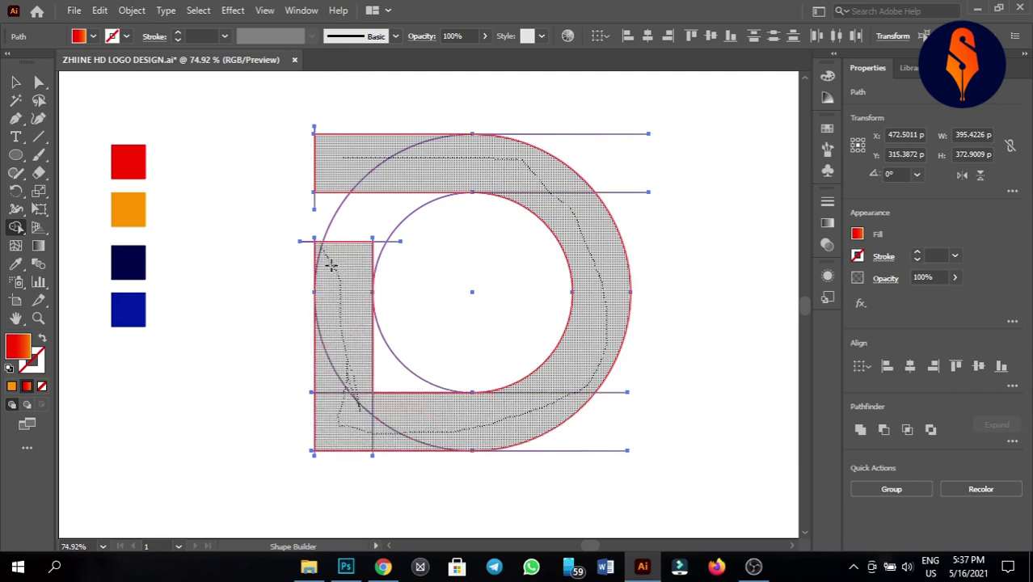
left_click_drag(356, 366, 356, 368)
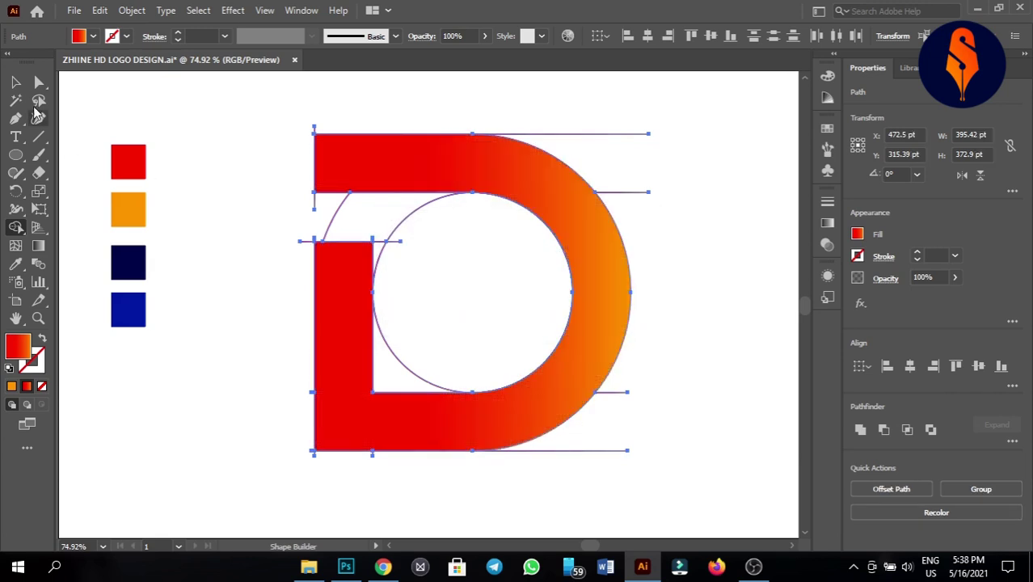
Step: Move the D aside, delete the leftover construction lines and circles, then drag the D back to centre
left_click(18, 81)
left_click(214, 370)
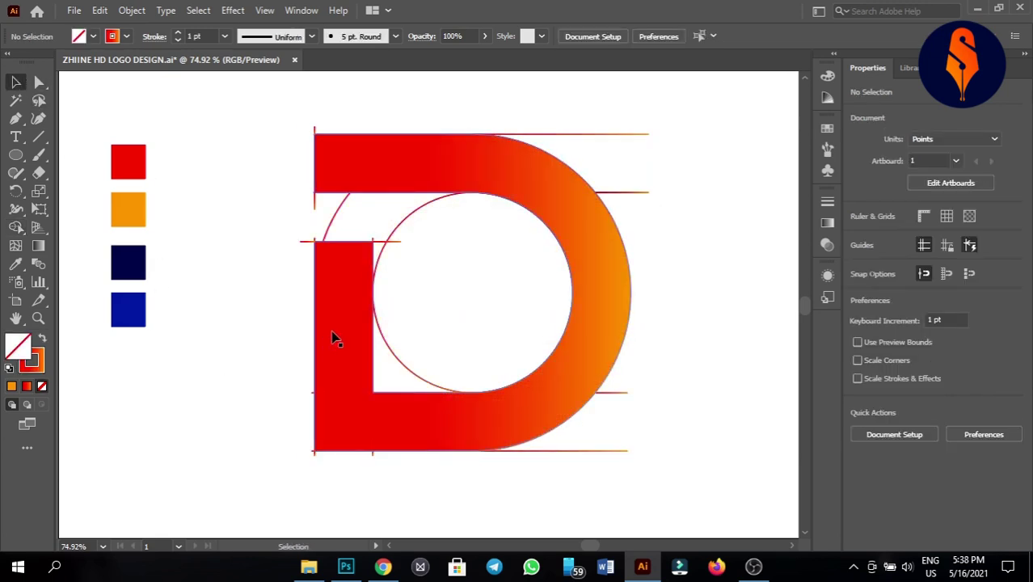
mouse_move(335, 340)
left_mouse_down()
mouse_move(548, 418)
mouse_move(698, 335)
left_mouse_up()
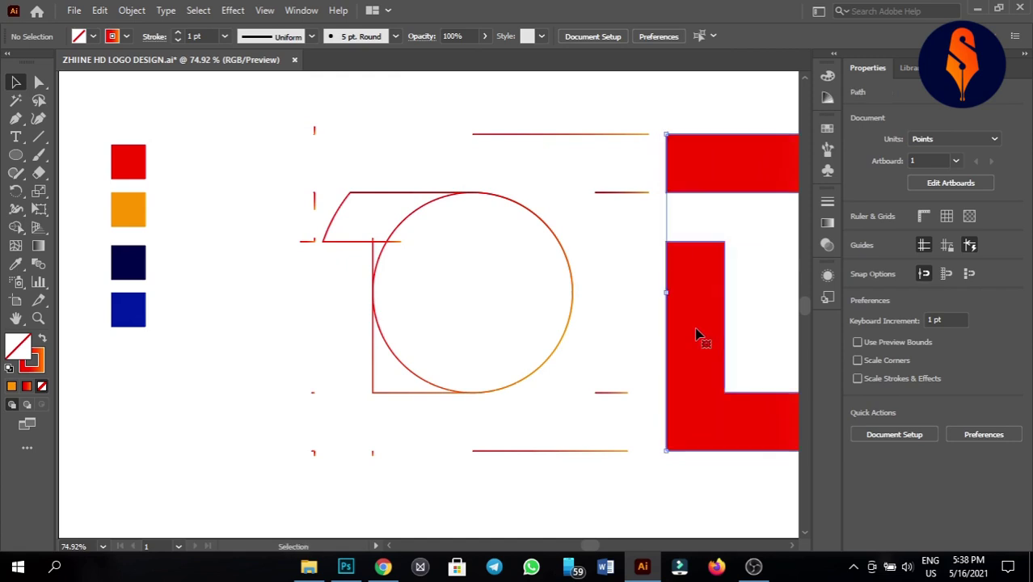
left_click_drag(268, 106, 627, 479)
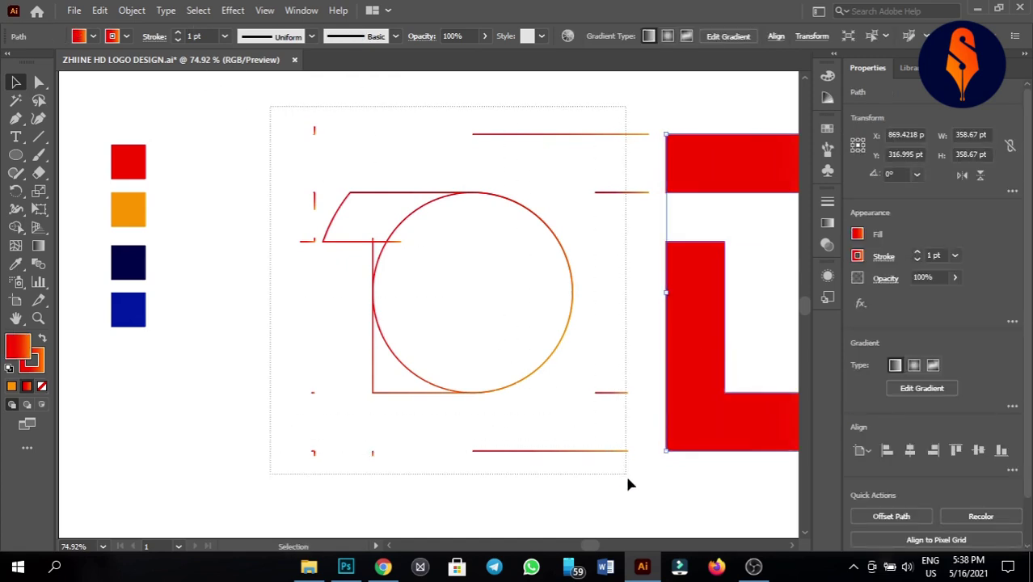
key("Delete")
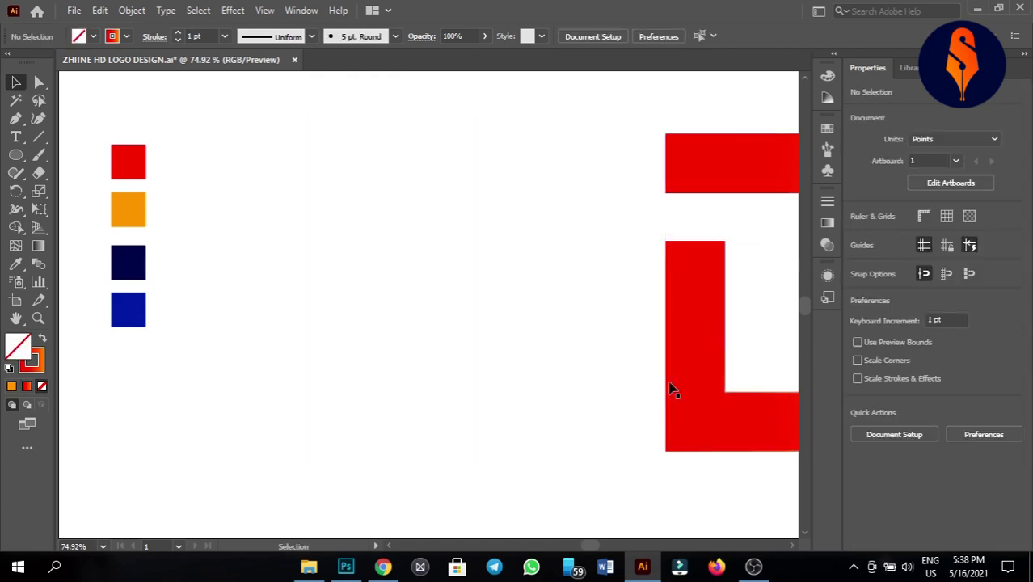
mouse_move(675, 371)
left_mouse_down()
mouse_move(331, 365)
mouse_move(359, 371)
left_mouse_up()
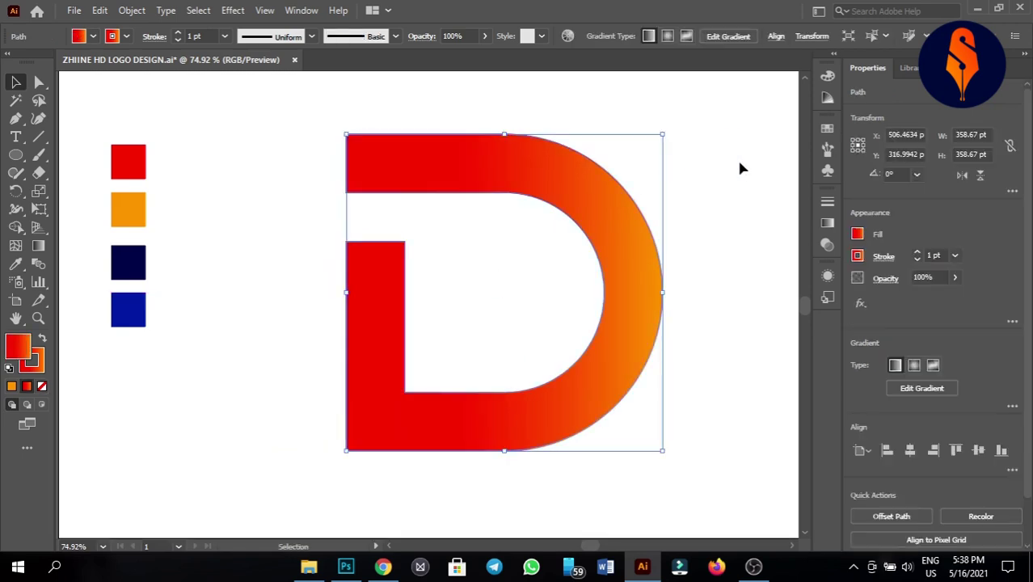
left_click(736, 158)
left_click(391, 170)
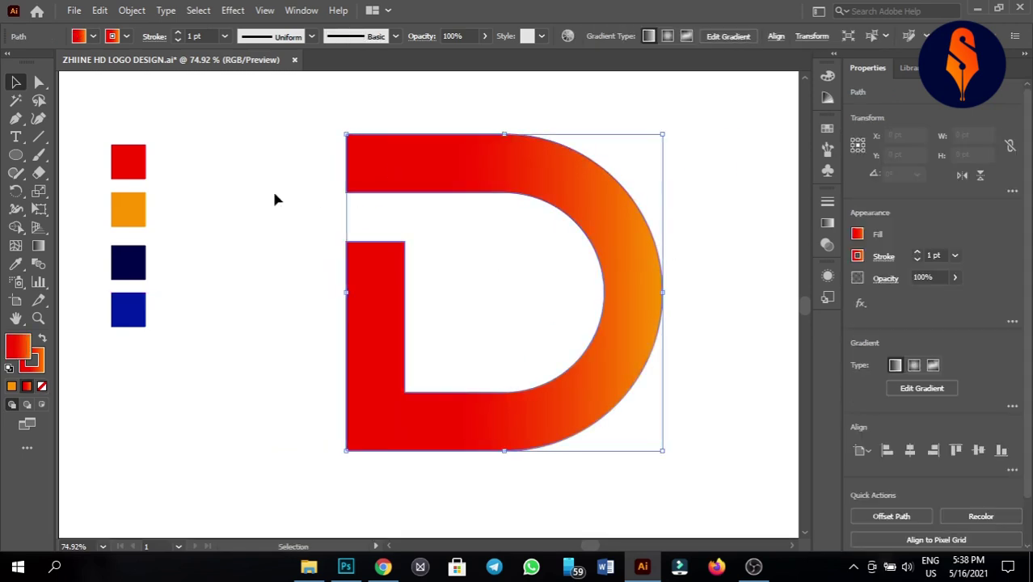
Step: Draw a curved wedge with the Pen tool folding down from the top edge over the bowl
left_click(200, 239)
left_click(15, 120)
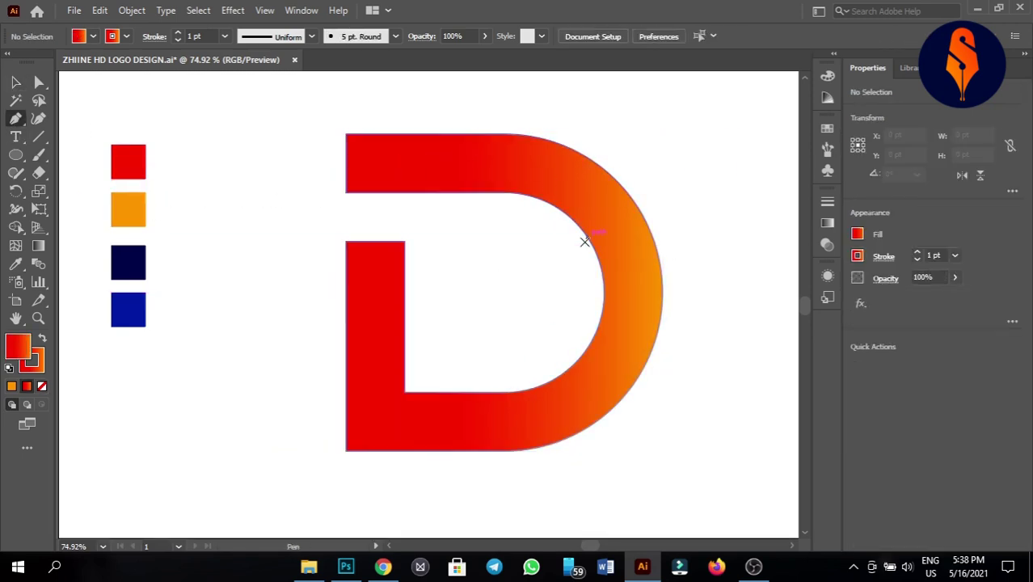
left_click(588, 238)
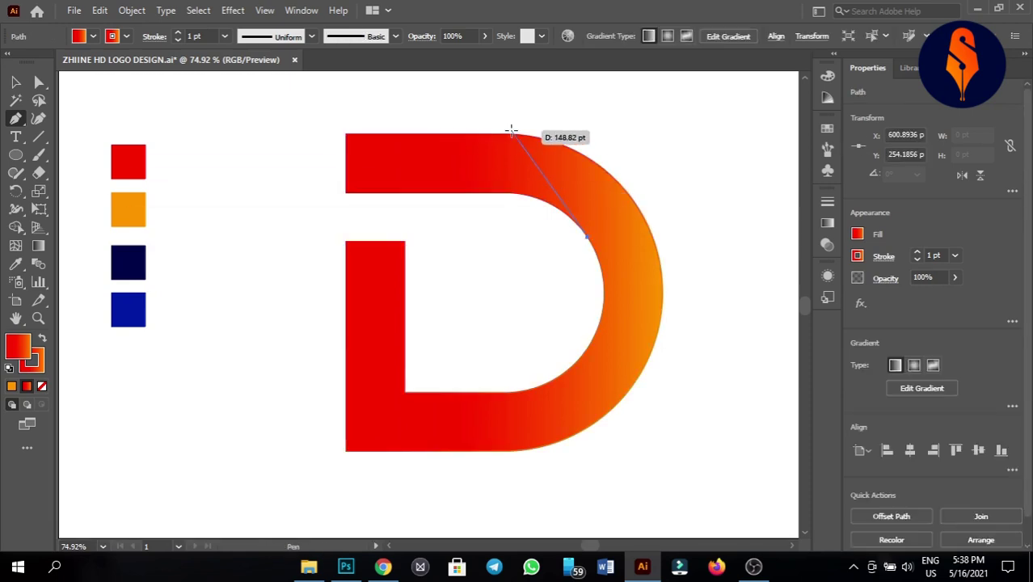
mouse_move(511, 133)
left_mouse_down()
mouse_move(449, 156)
mouse_move(426, 116)
mouse_move(449, 114)
left_mouse_up()
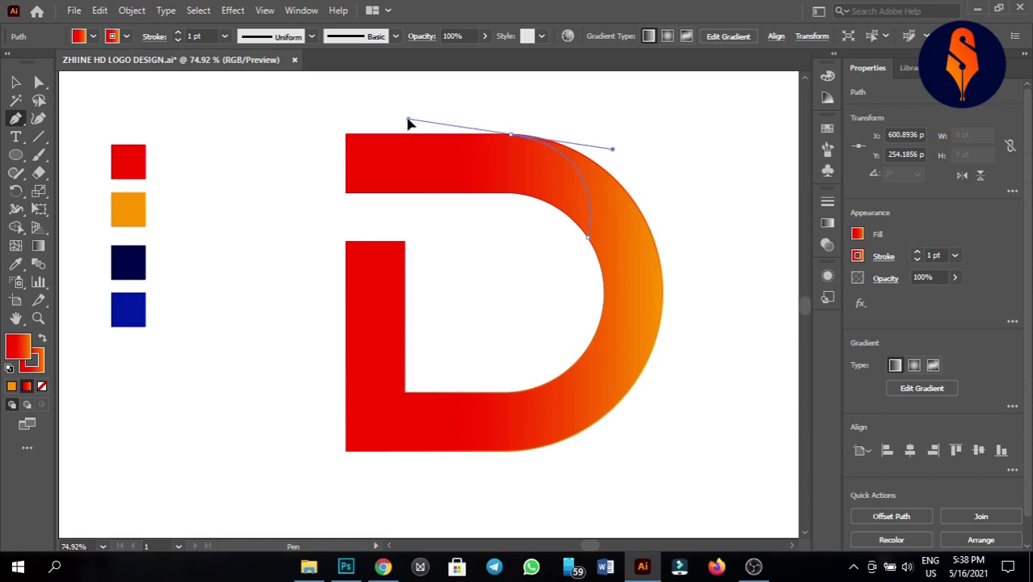
left_click_drag(399, 111, 429, 106)
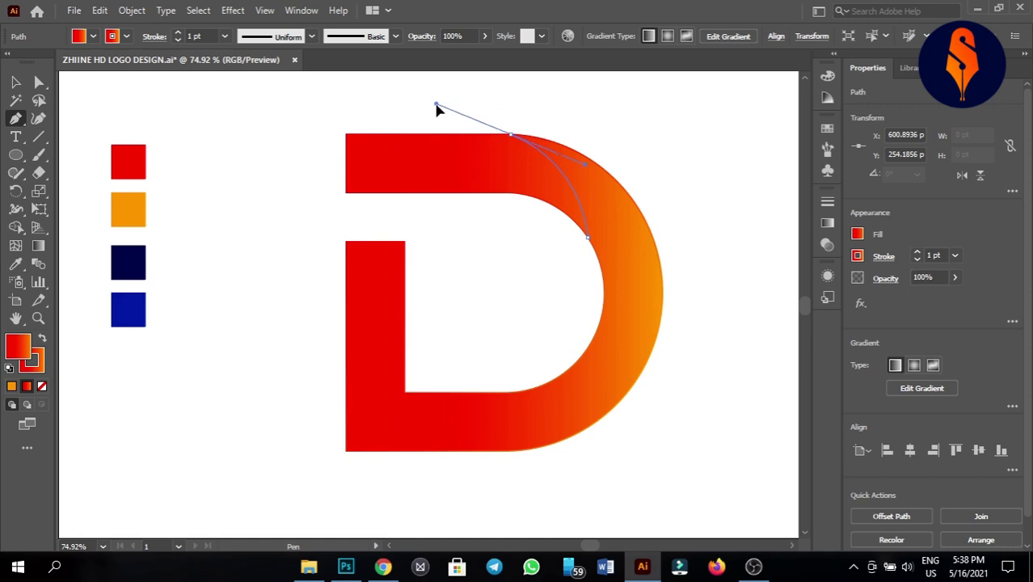
left_click_drag(435, 111, 435, 109)
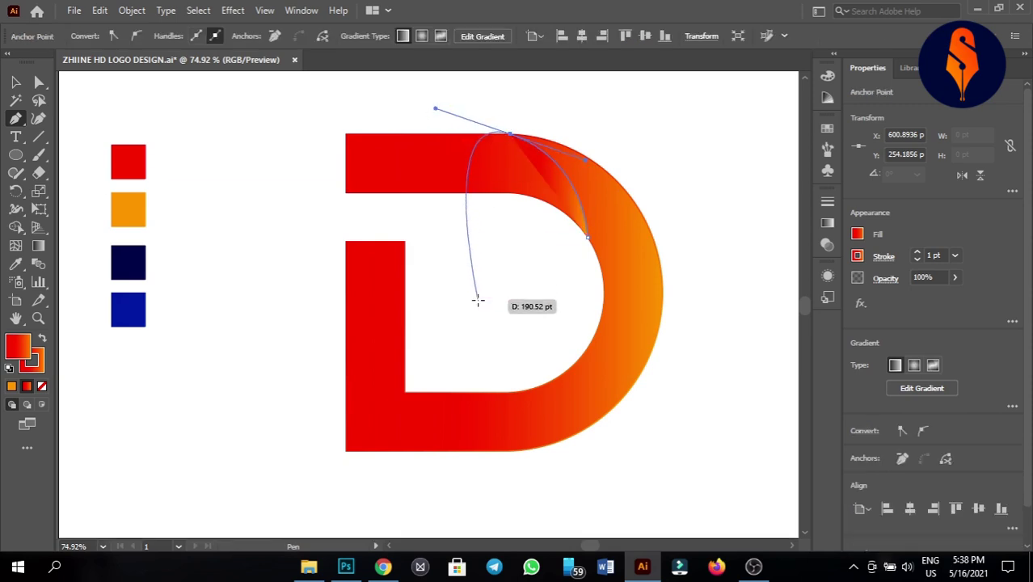
left_click(457, 201)
left_click(511, 237)
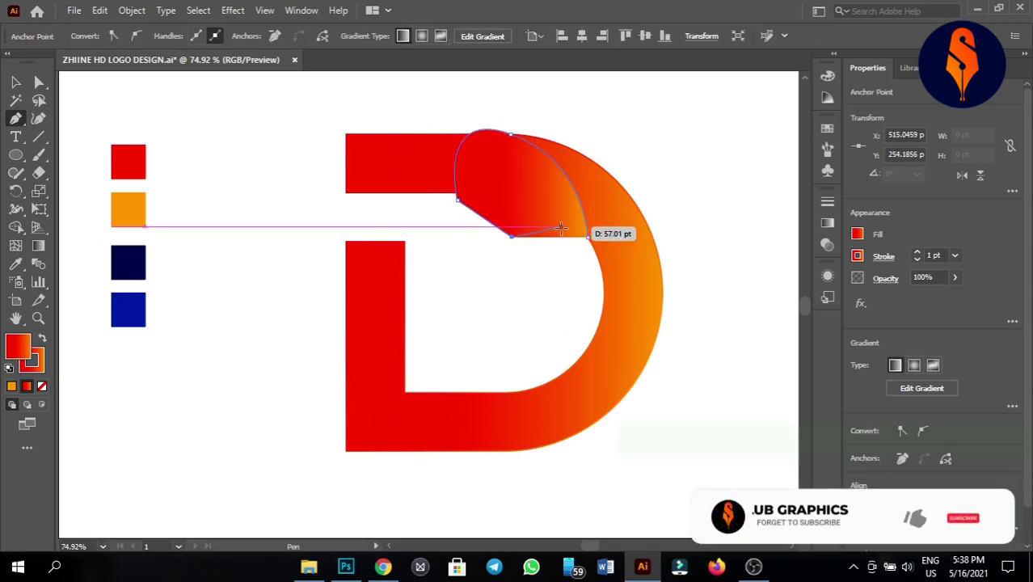
left_click(588, 237)
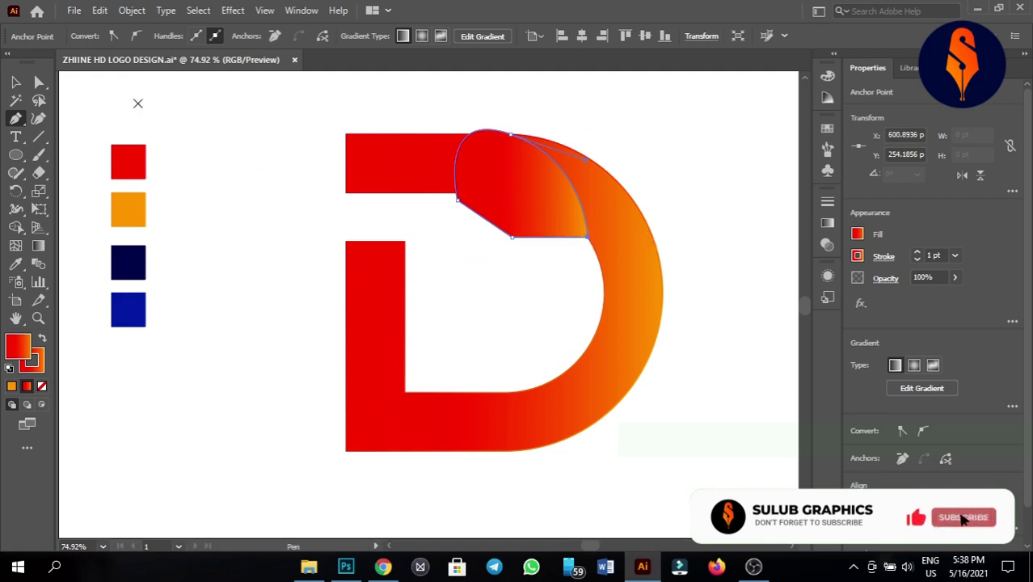
left_click(16, 82)
Step: Use Shape Builder to remove the bump above the bar and merge the wedge into the top bar
left_click_drag(247, 99, 600, 212)
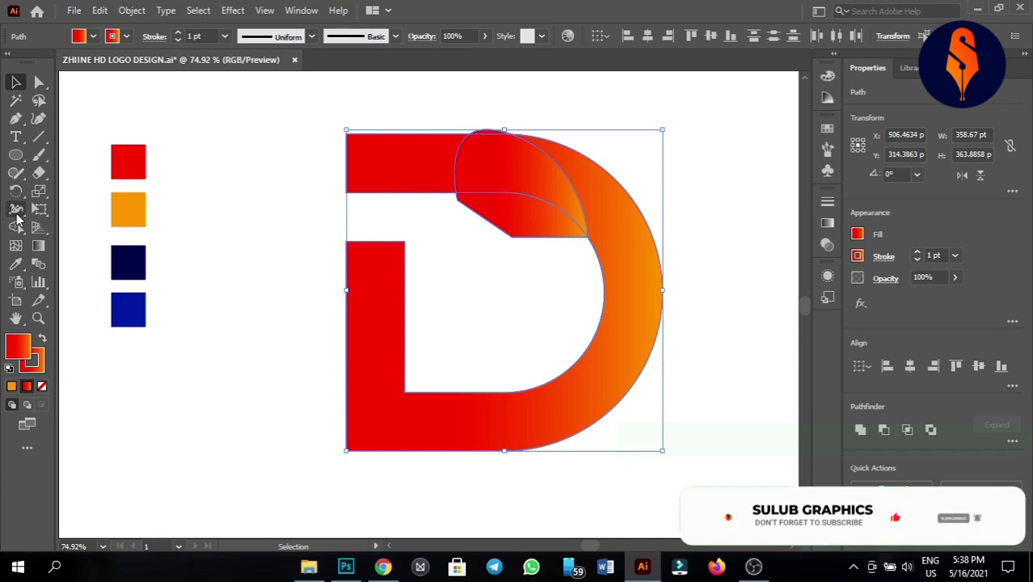
left_click(16, 227)
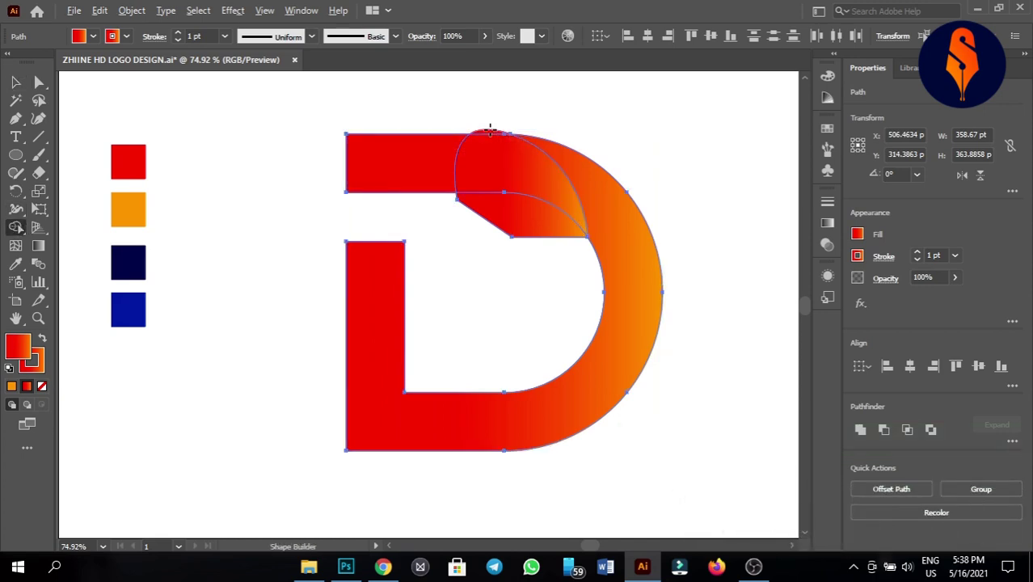
left_click(490, 130)
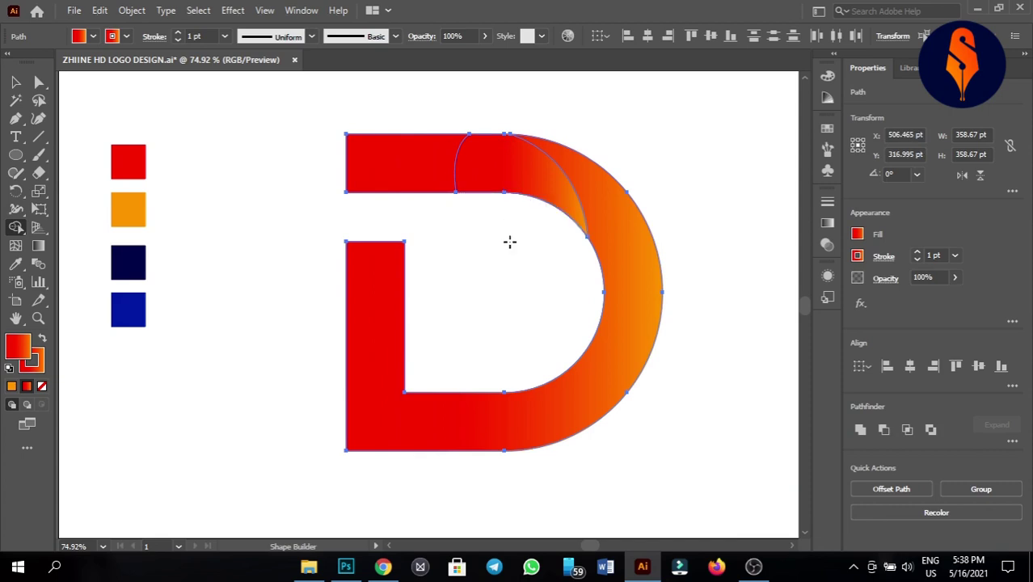
left_click_drag(376, 166, 534, 212)
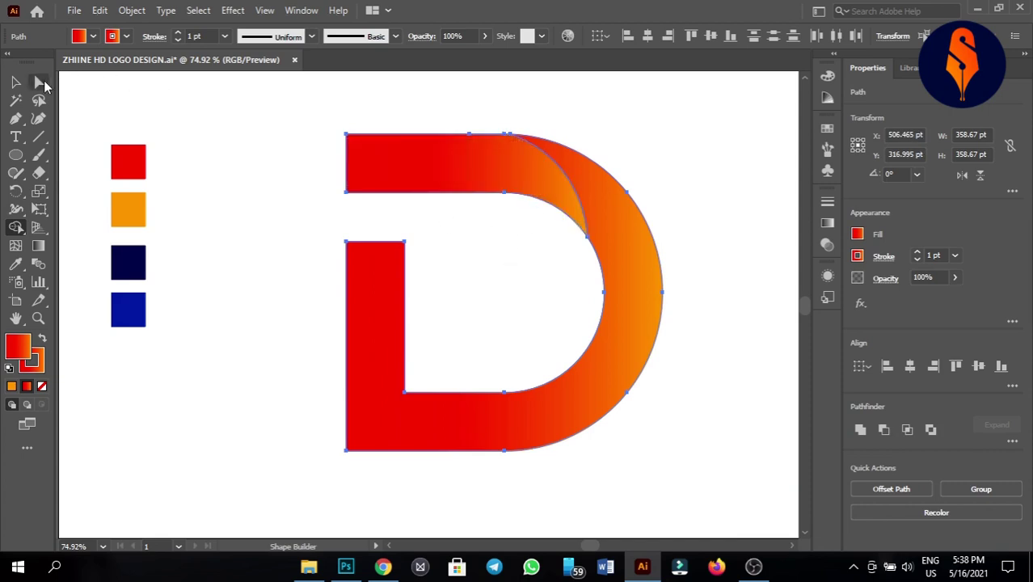
left_click(15, 82)
left_click(261, 180)
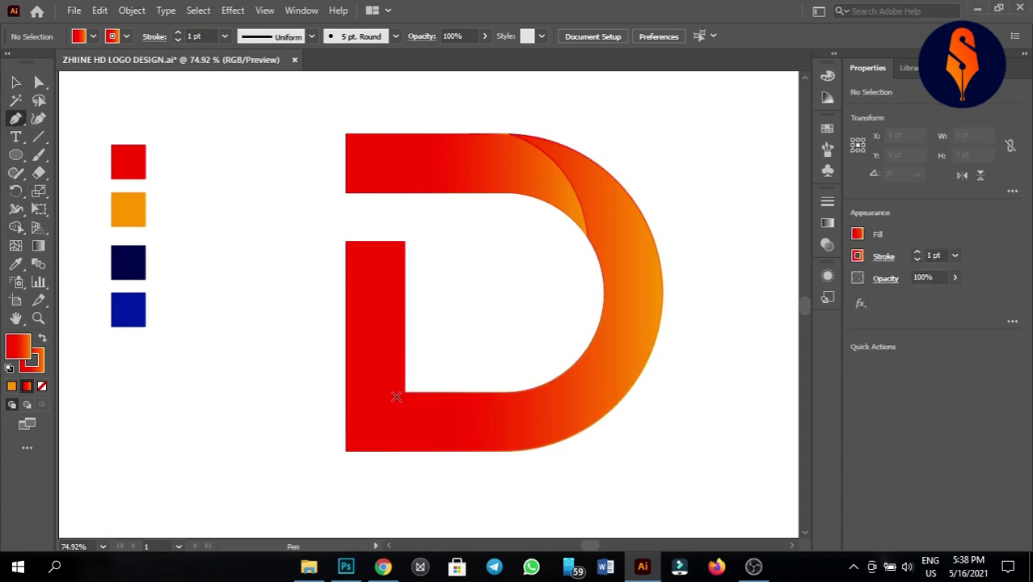
Step: Pen a curved shape at the D's bottom inner corner extending down-left outside the letter
left_click(404, 392)
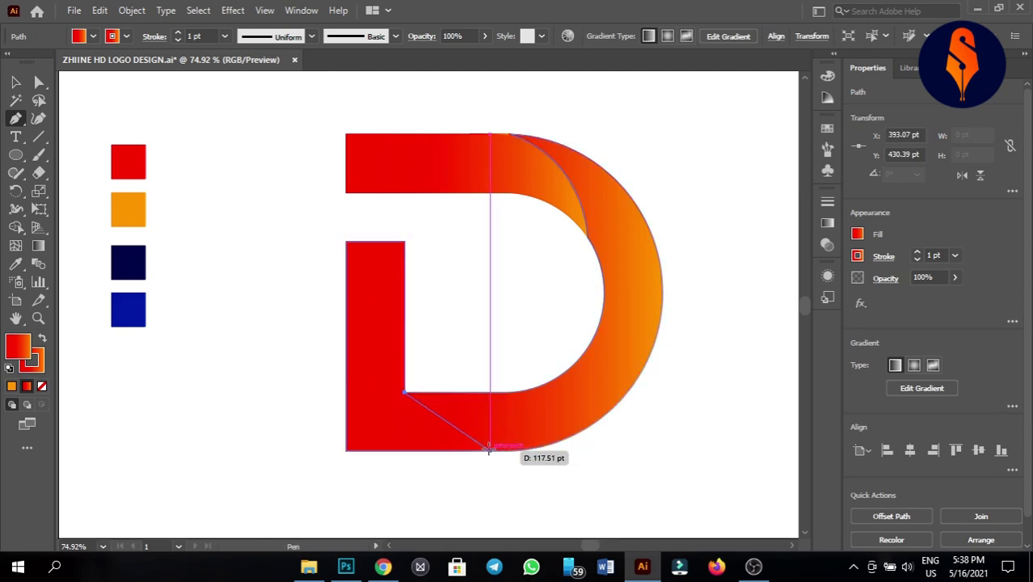
left_click_drag(489, 449, 524, 515)
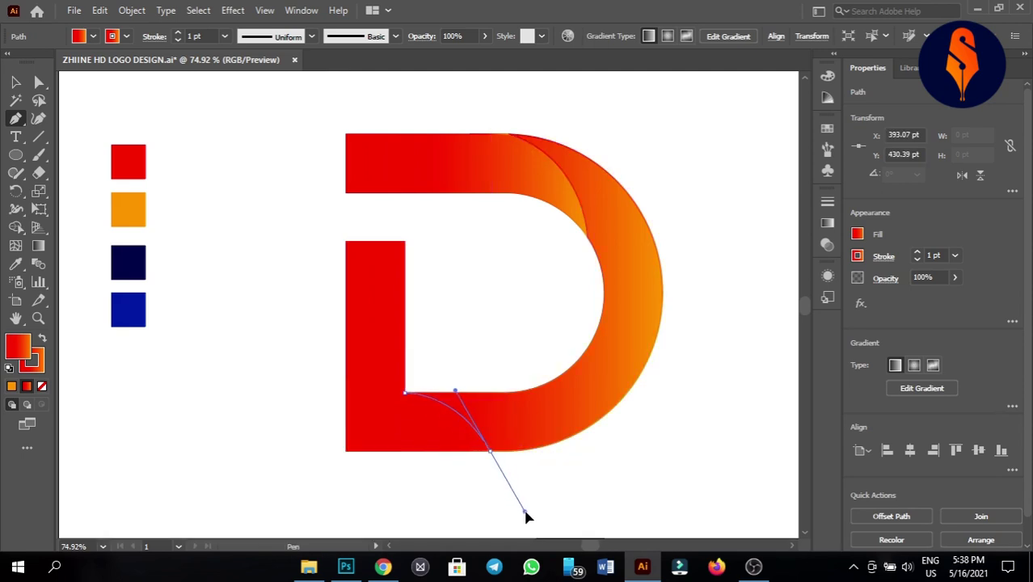
left_click(298, 480)
left_click(298, 419)
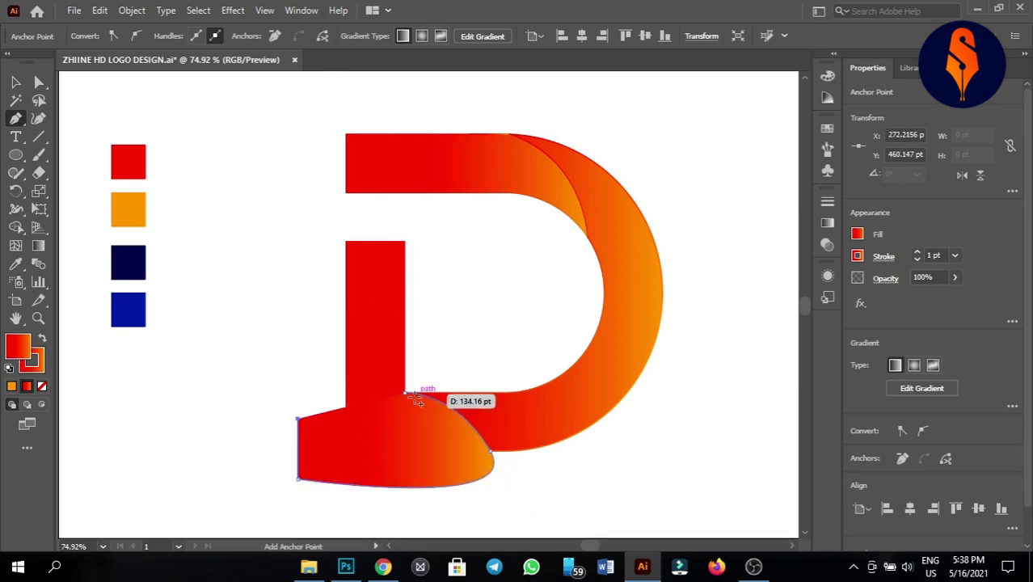
left_click(404, 394)
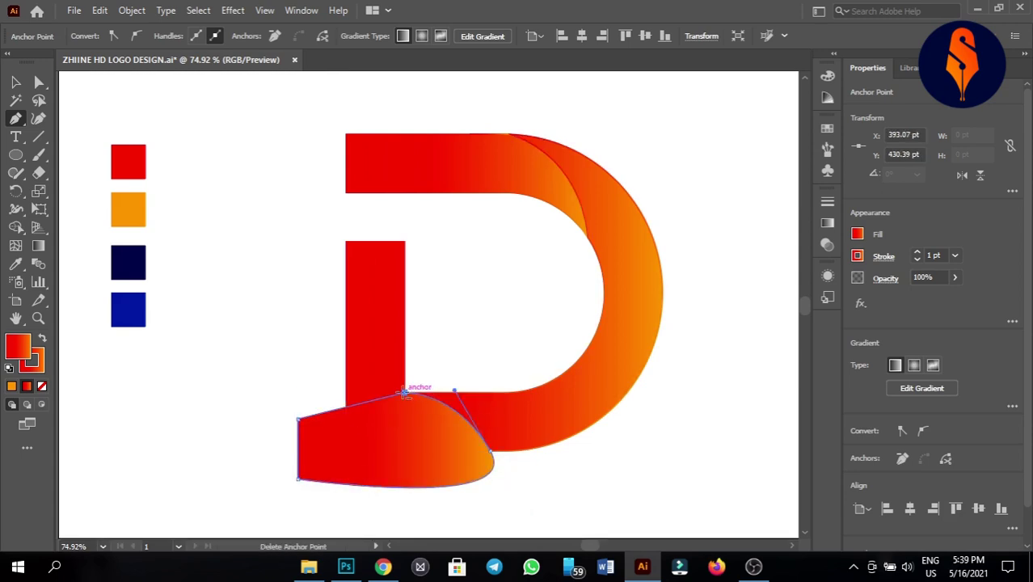
key("v")
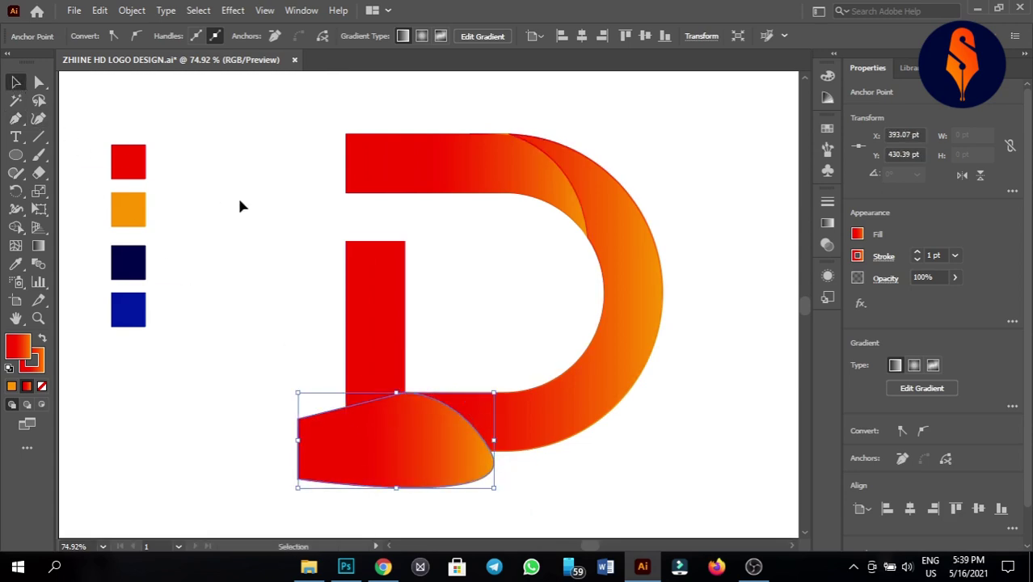
Step: Shape Builder away the part outside the D, merge the rest into the stem, then select all pieces
left_click_drag(270, 254, 427, 459)
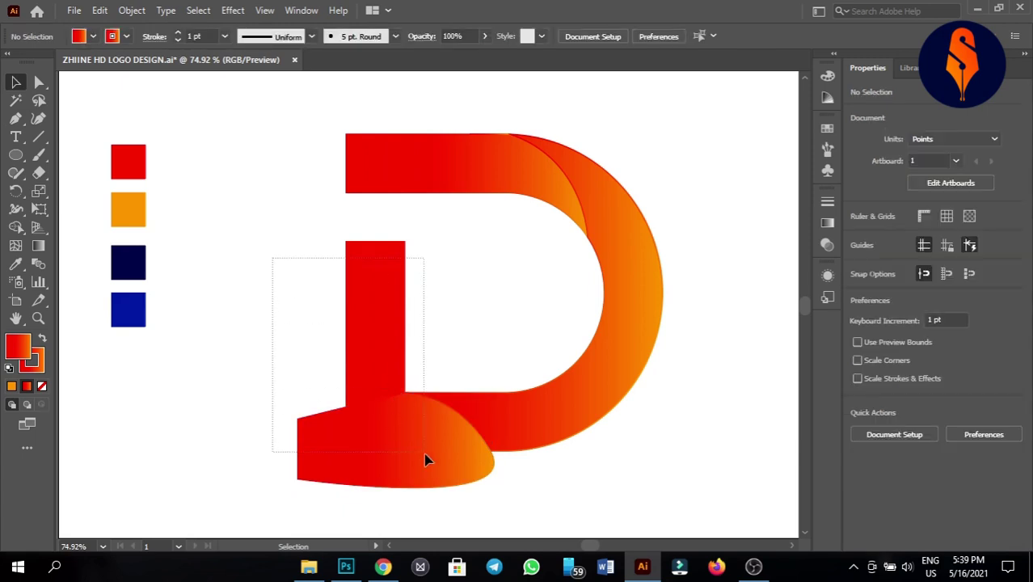
left_click(16, 227)
left_click(320, 464, "alt")
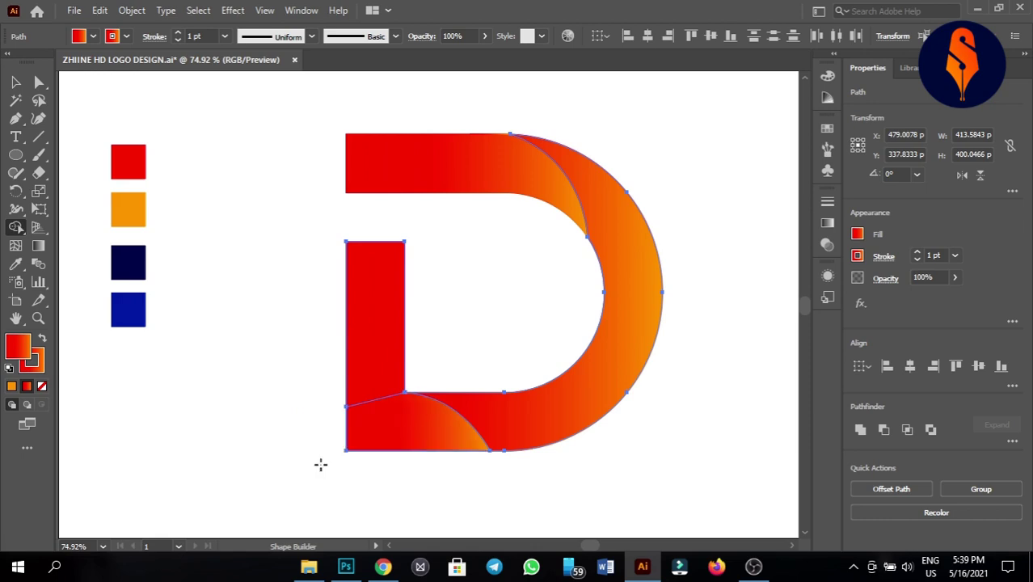
left_click_drag(374, 371, 371, 356)
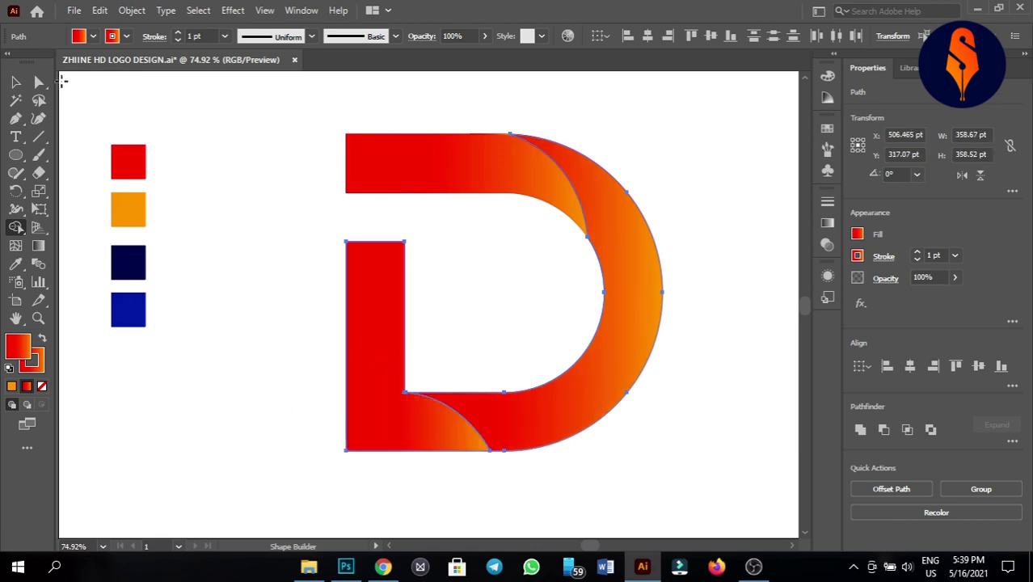
left_click(15, 82)
left_click(224, 302)
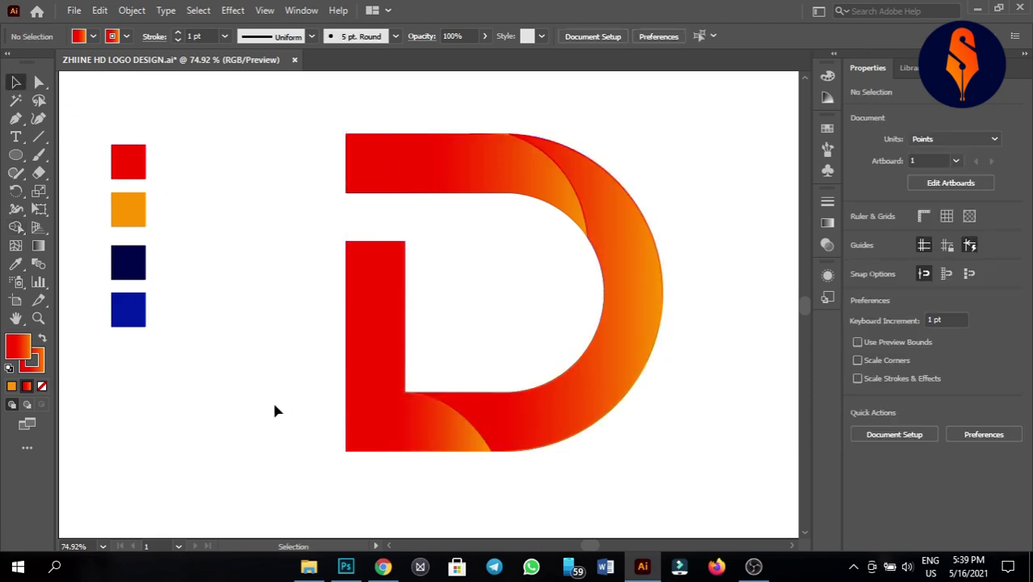
left_click(476, 171)
left_click_drag(308, 128, 696, 476)
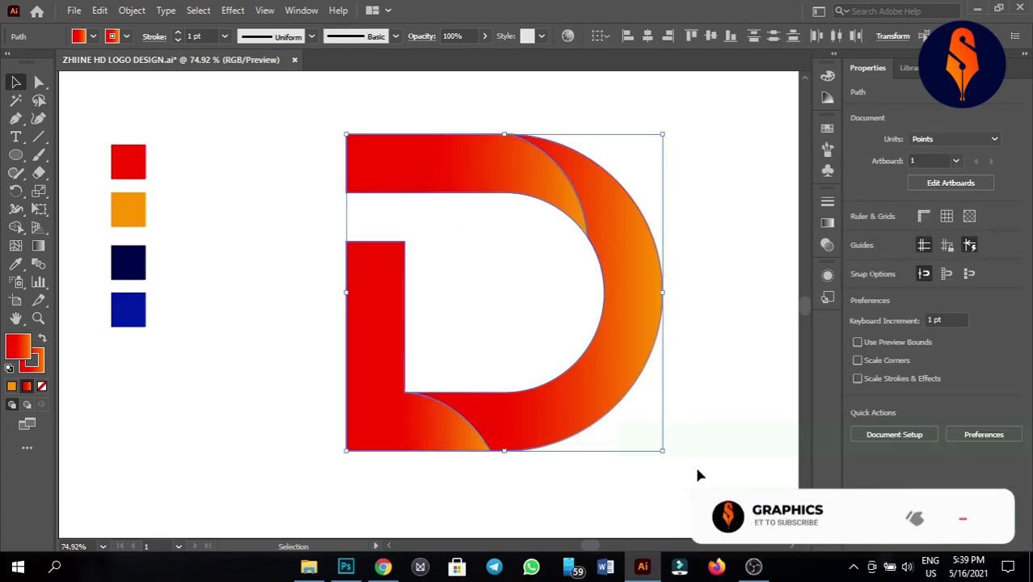
Step: Set the D's stroke to None and select the top ribbon piece
left_click(42, 385)
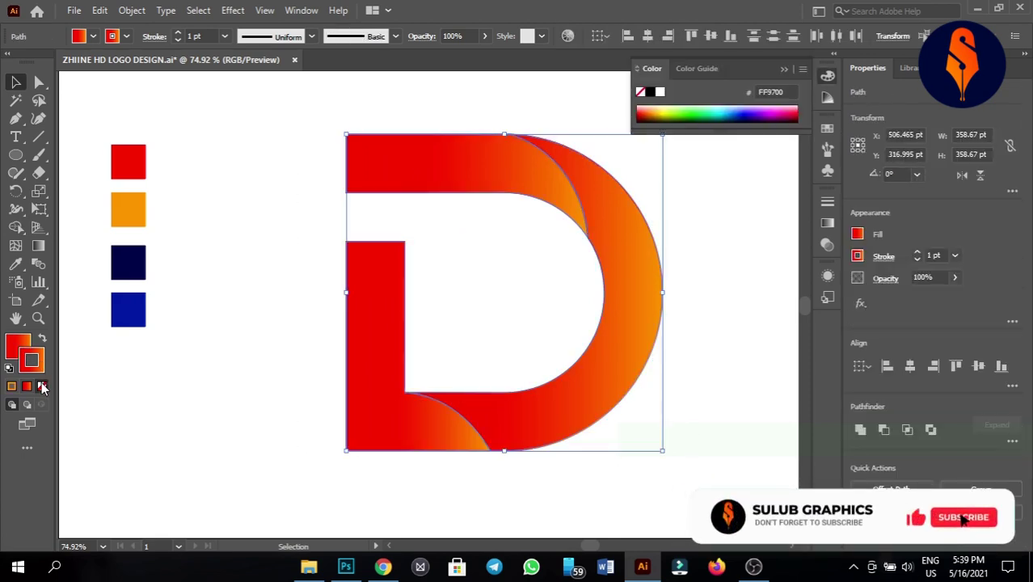
left_click(279, 254)
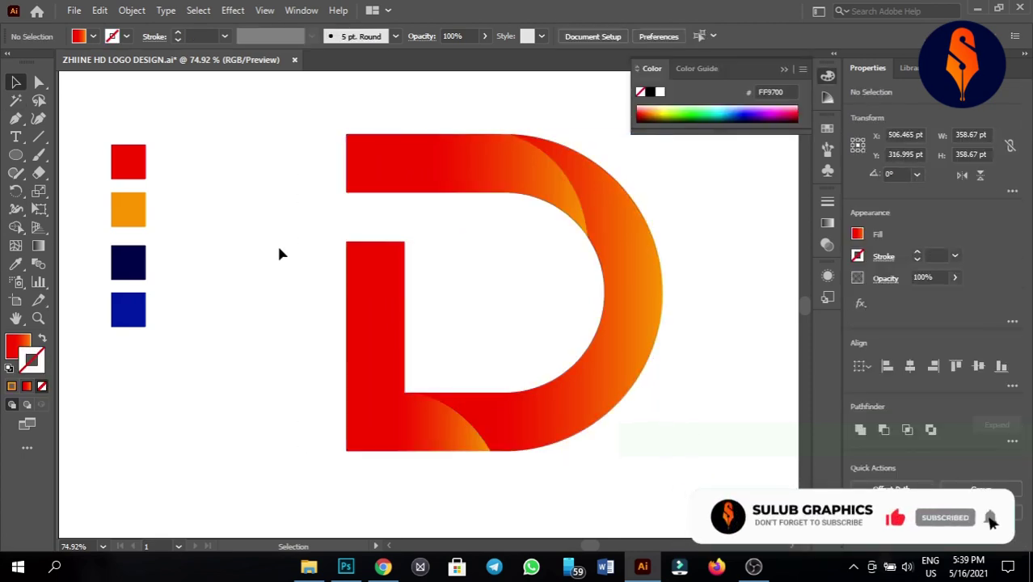
left_click(464, 164)
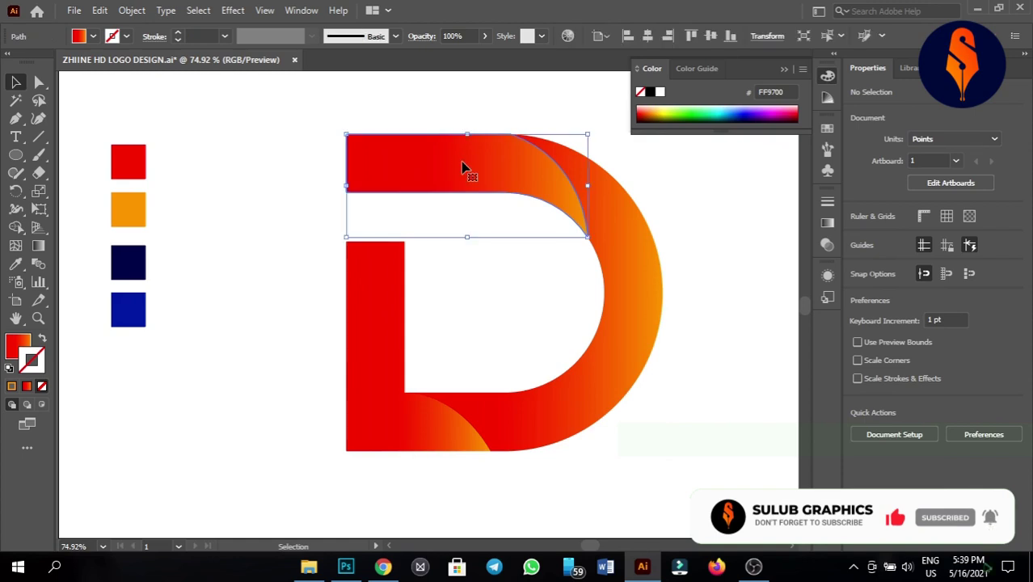
left_click(777, 69)
left_click(826, 223)
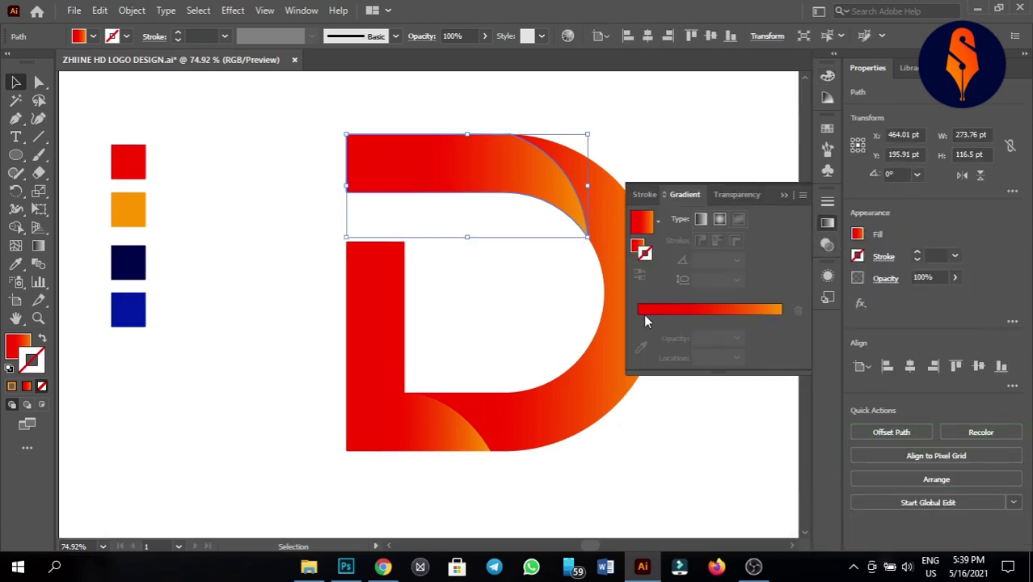
left_click(783, 194)
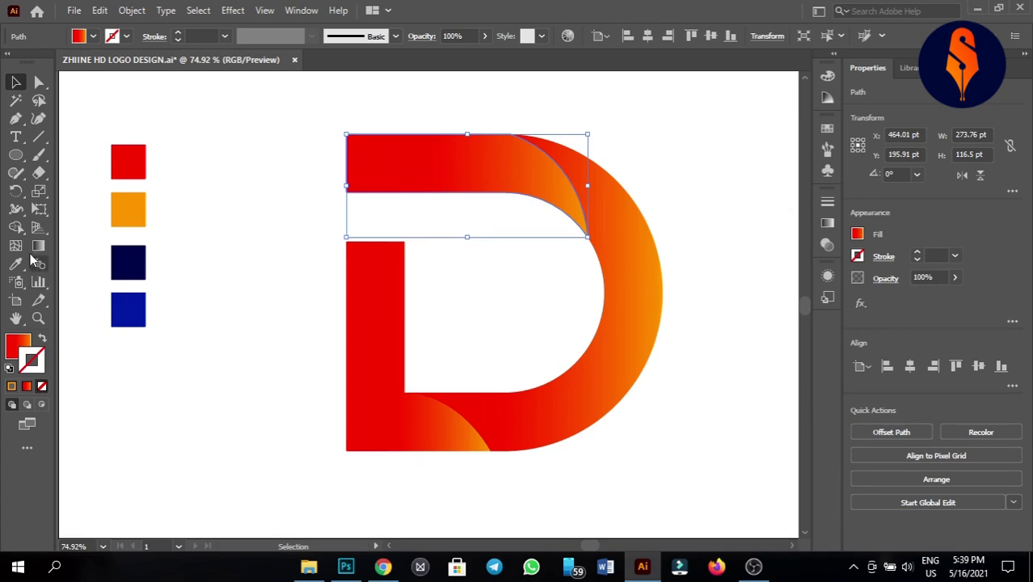
Step: Change the ribbon's gradient right stop to the dark navy swatch so it fades from red to navy
left_click(12, 352)
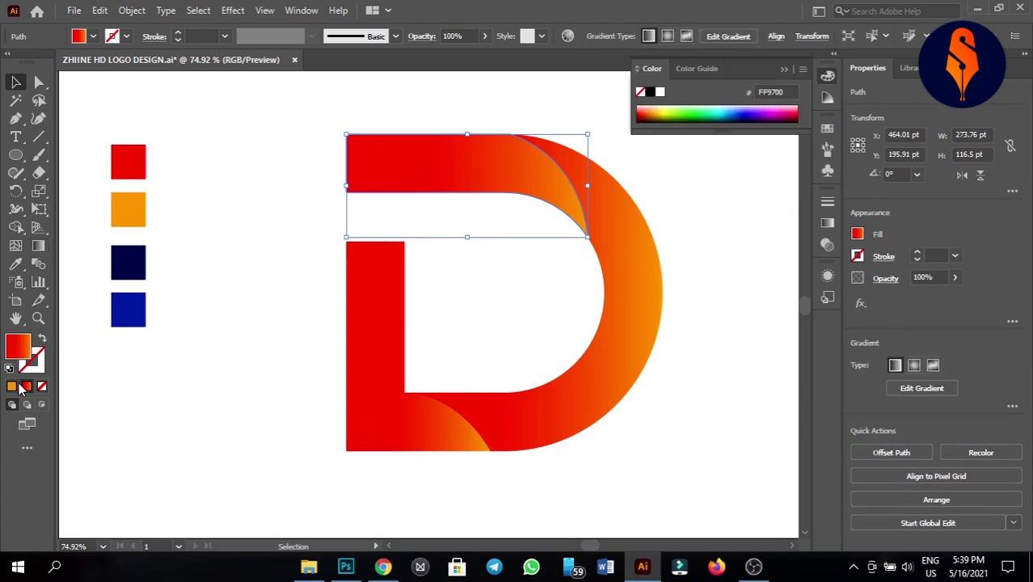
left_click(827, 224)
left_click(637, 337)
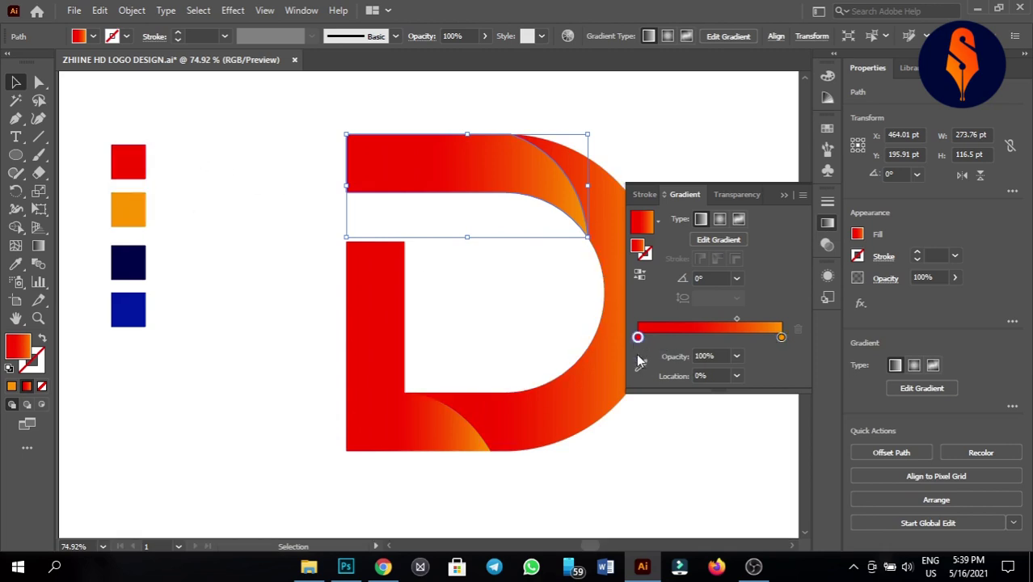
left_click(639, 361)
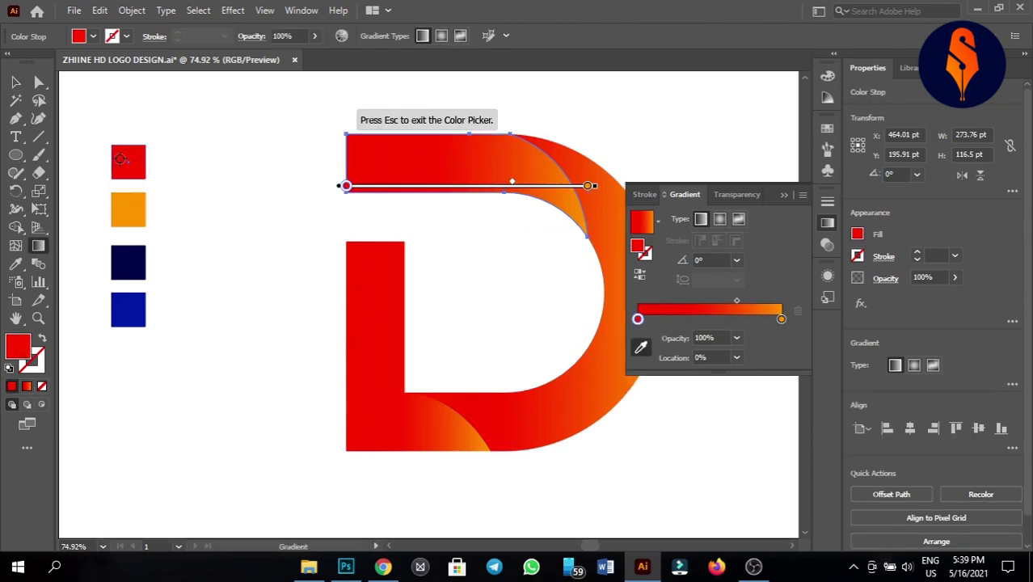
left_click(781, 319)
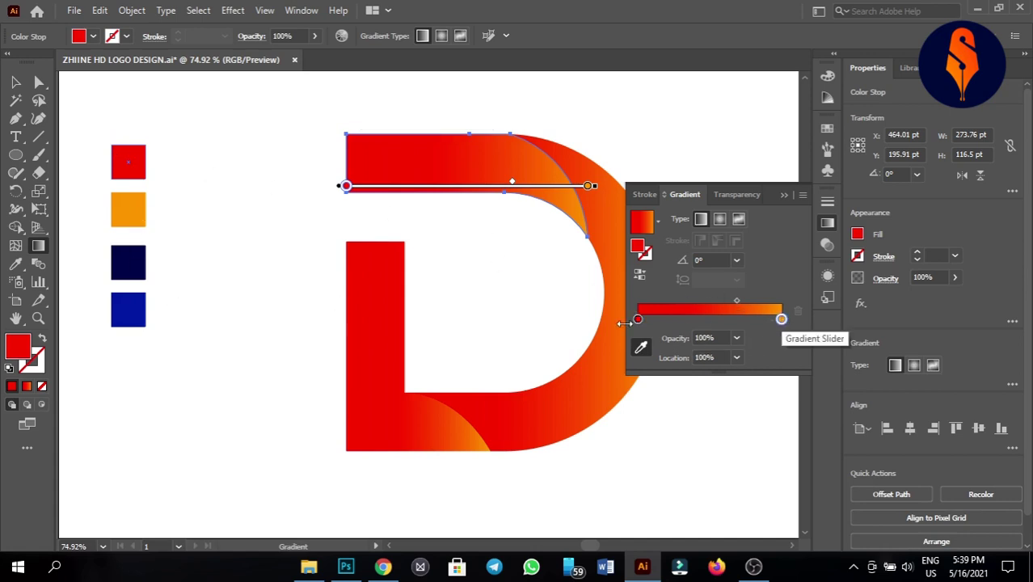
left_click(135, 261)
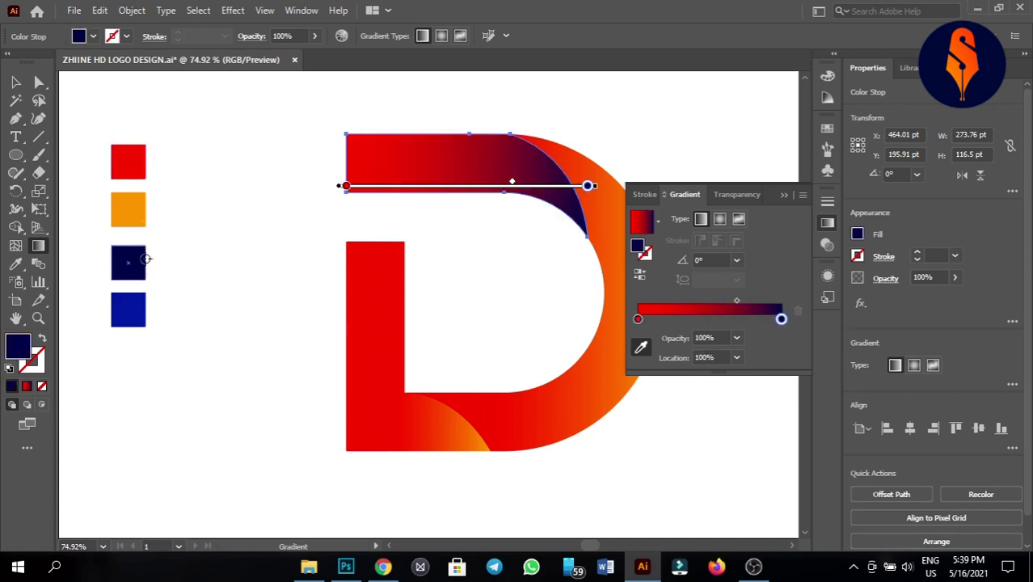
left_click(783, 196)
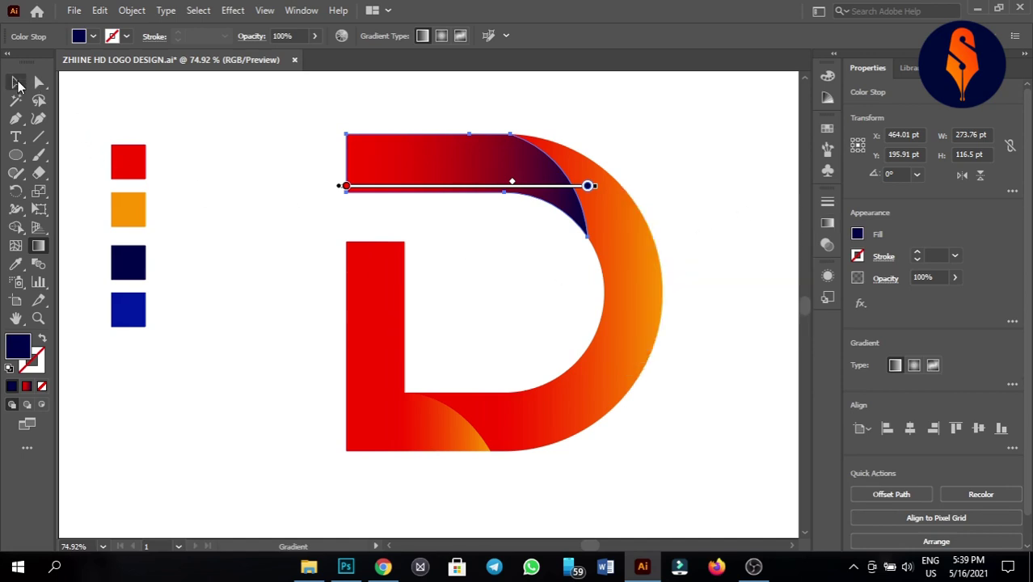
left_click(15, 82)
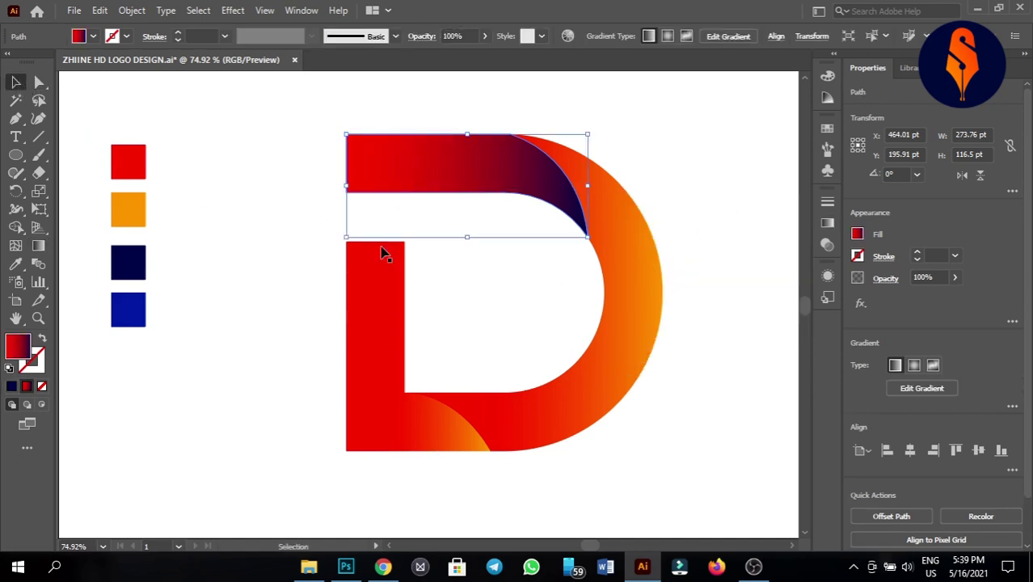
Step: Give the bowl a gradient from the blue swatch on the left stop to dark navy on the right
left_click(643, 306)
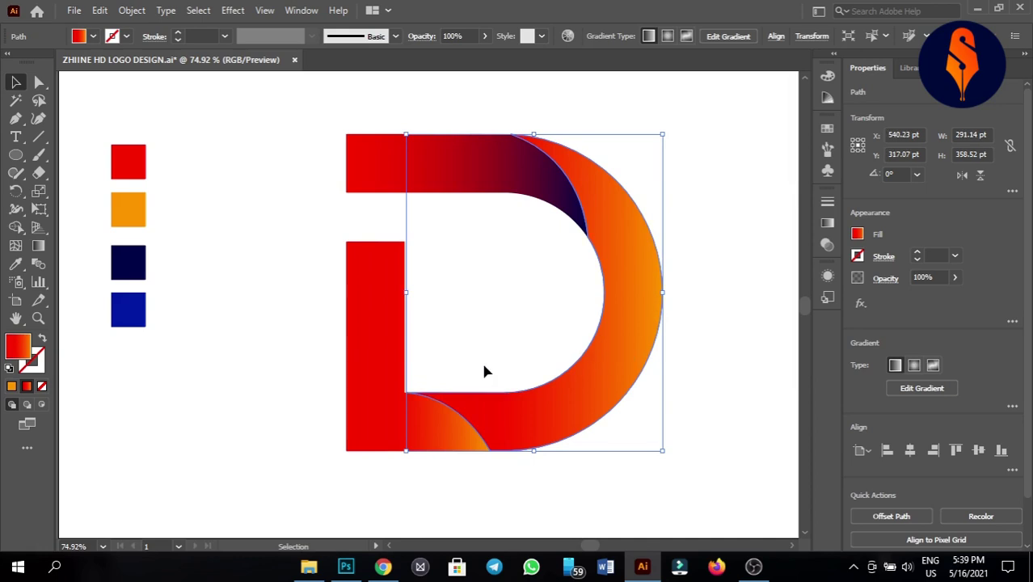
left_click(828, 224)
left_click(639, 338)
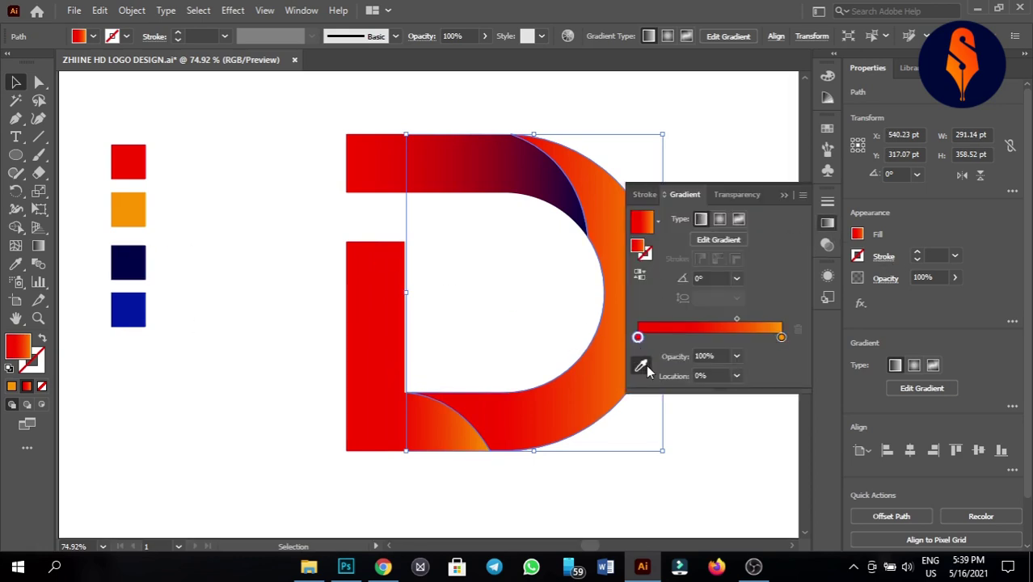
left_click(641, 365)
left_click(138, 310)
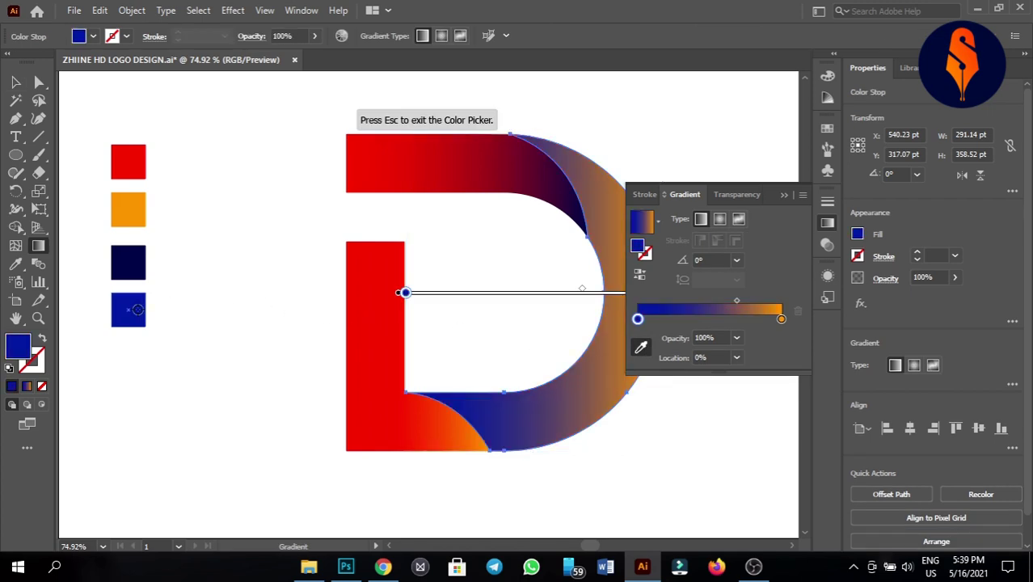
left_click(781, 319)
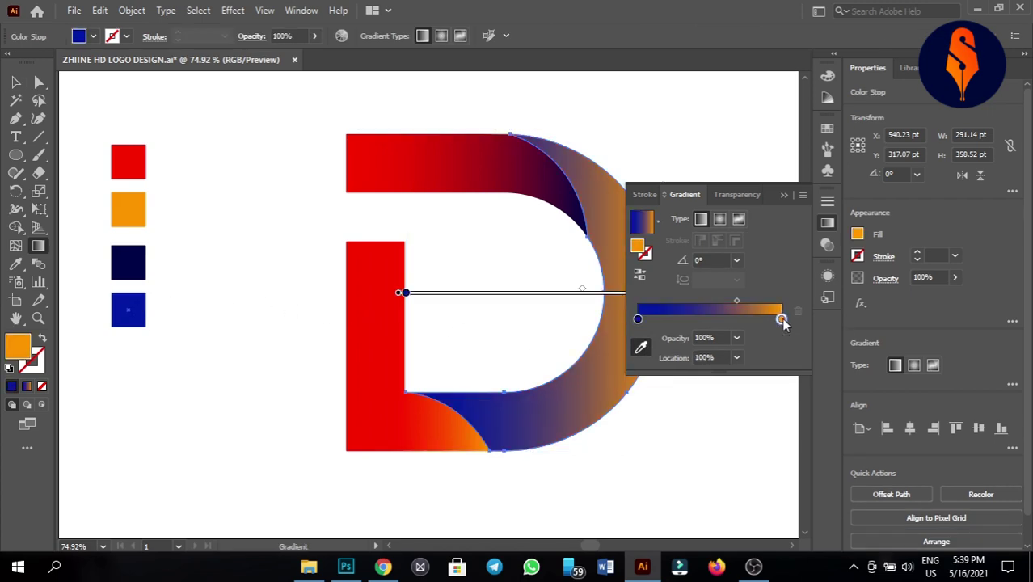
left_click(140, 261)
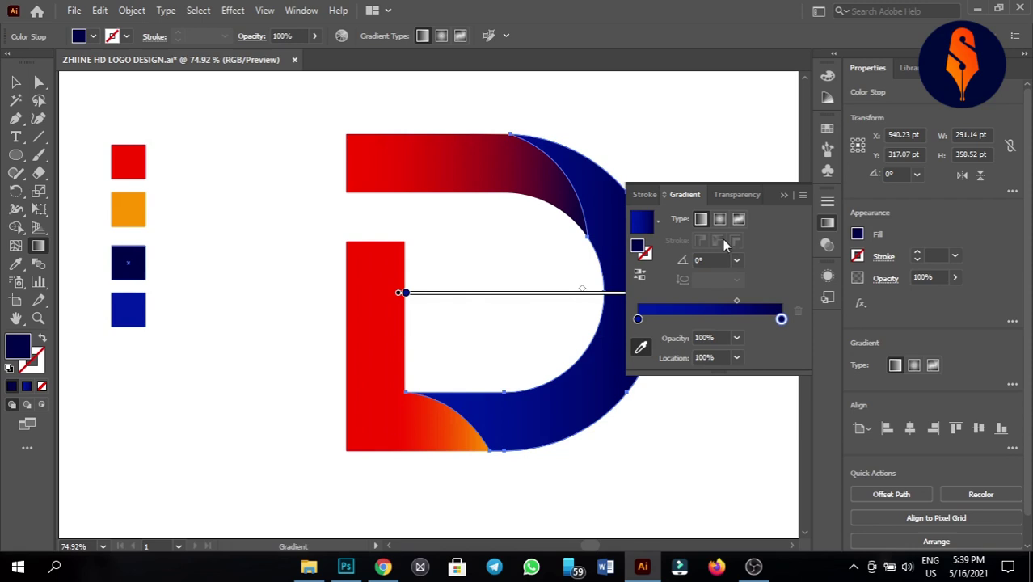
left_click(777, 194)
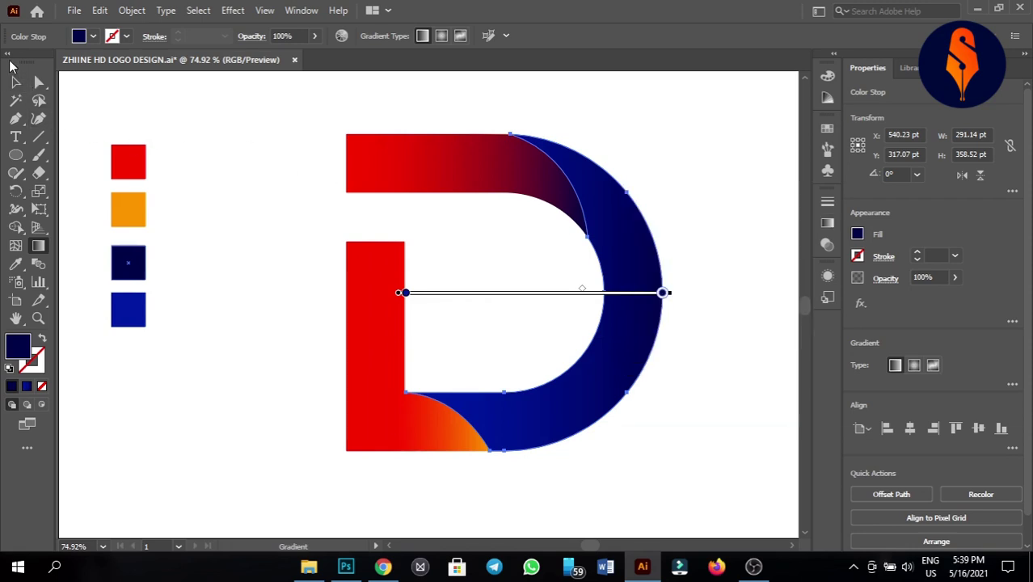
left_click(16, 81)
Step: Angle the bowl's gradient with the Gradient tool, dragging from the top down to lower-left
left_click(201, 346)
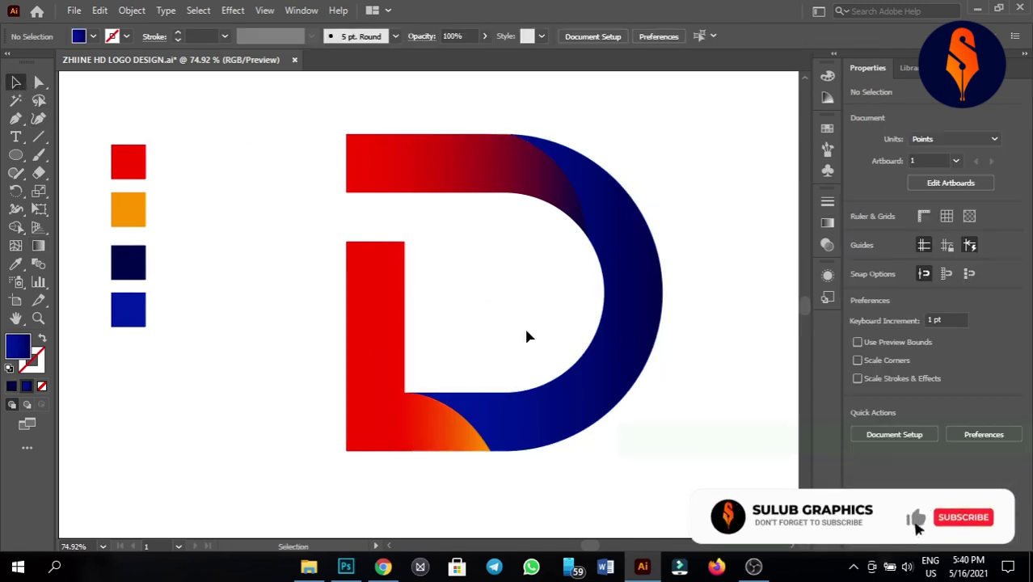
left_click(641, 330)
key("g")
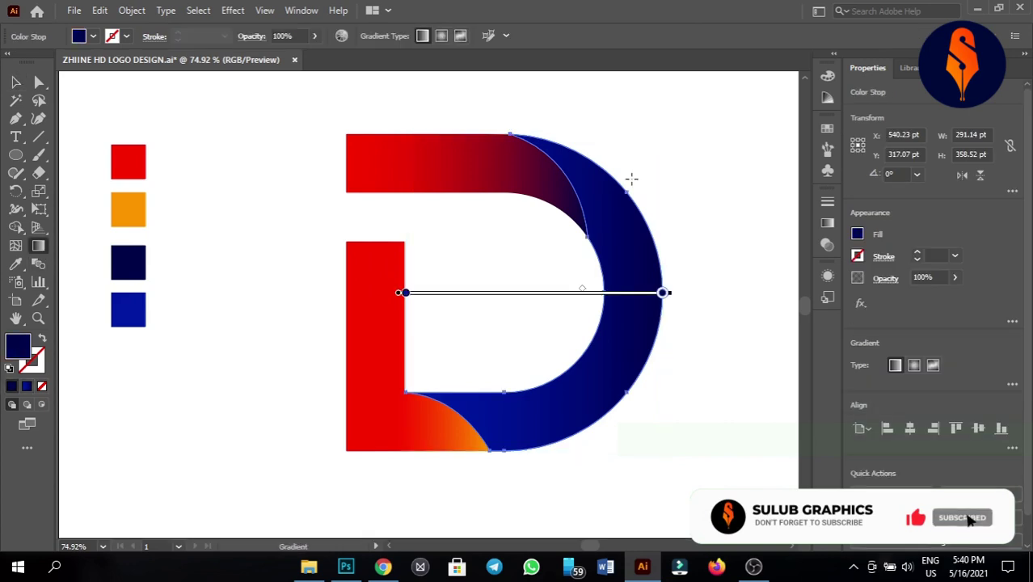
mouse_move(589, 114)
left_mouse_down()
mouse_move(690, 465)
mouse_move(435, 523)
mouse_move(555, 410)
mouse_move(515, 423)
left_mouse_up()
scroll(577, 427, "up", 3)
scroll(582, 371, "up", 1)
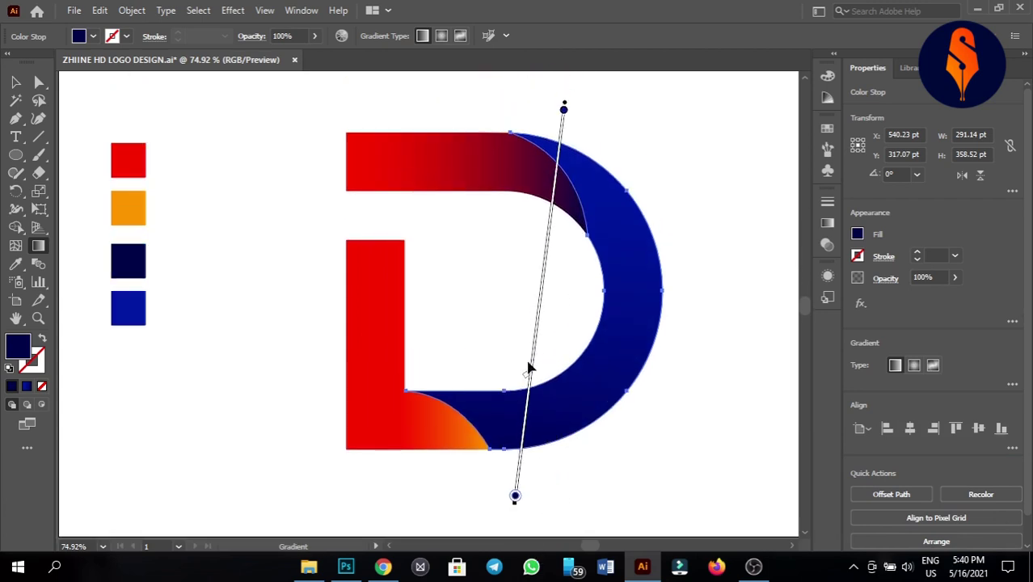
Step: Select the blue colour sample square beside the D logo
key("v")
left_click(704, 220)
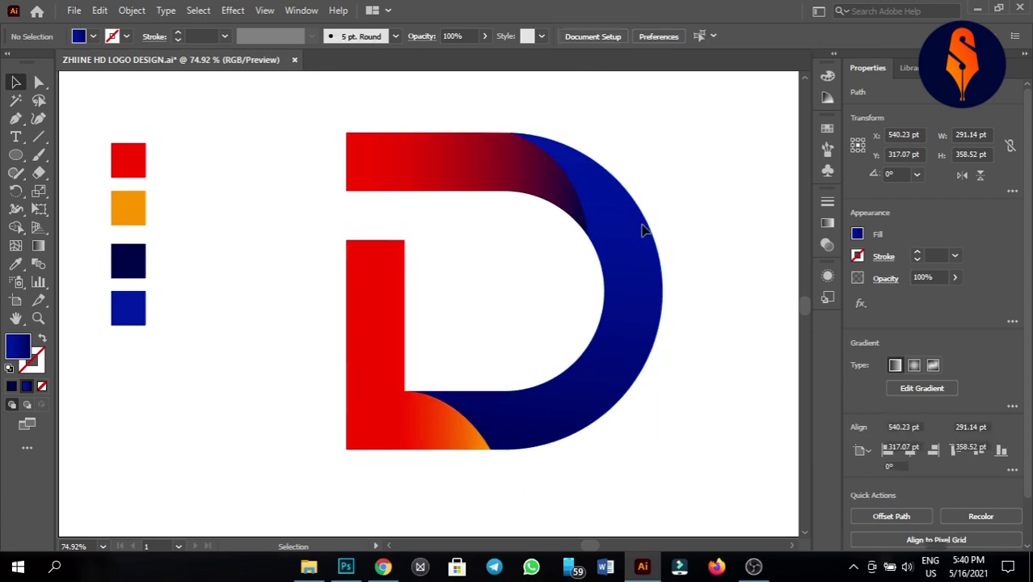
left_click(643, 231)
left_click(225, 325)
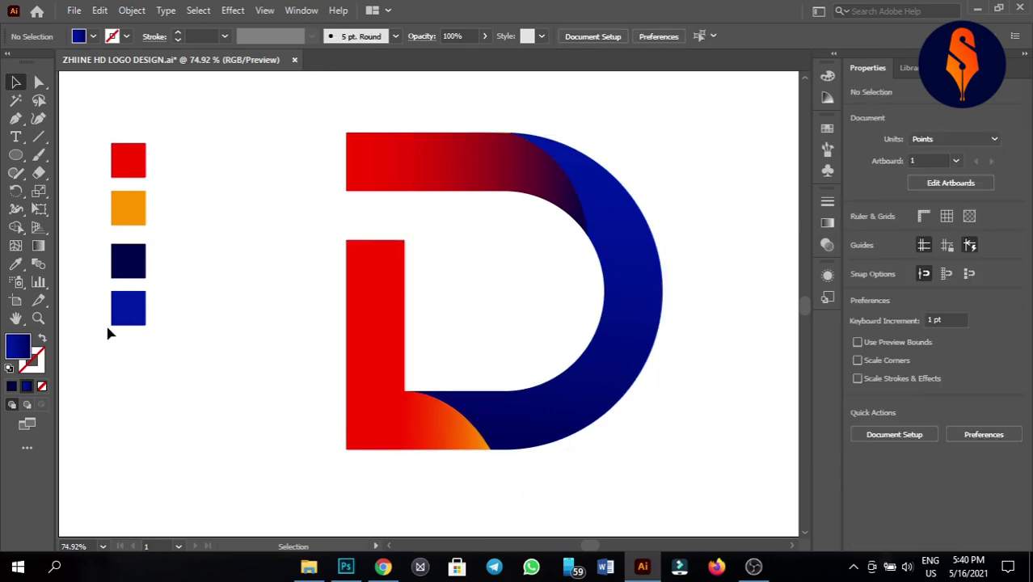
left_click(121, 311)
key("shift+F8")
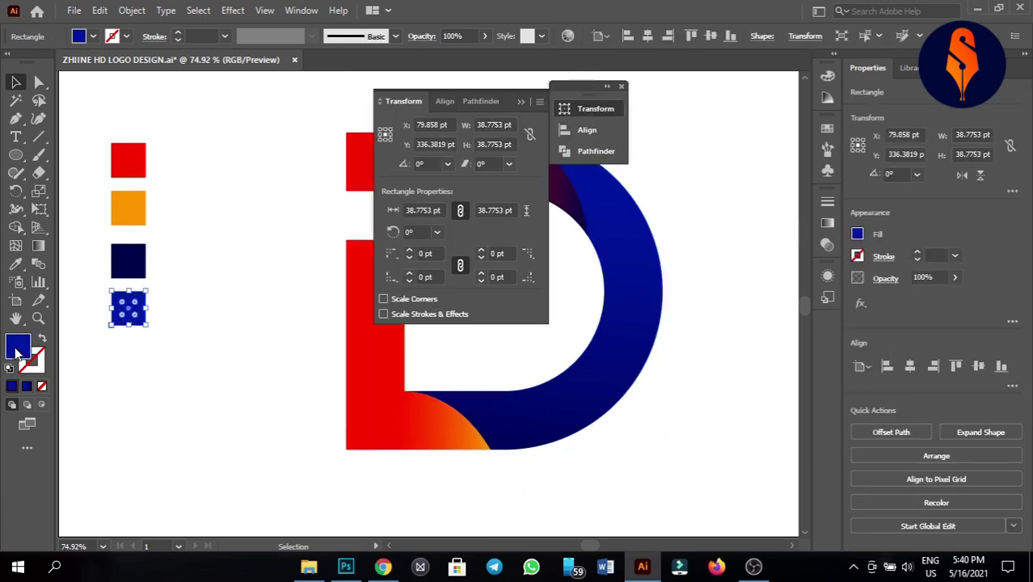
left_click(521, 102)
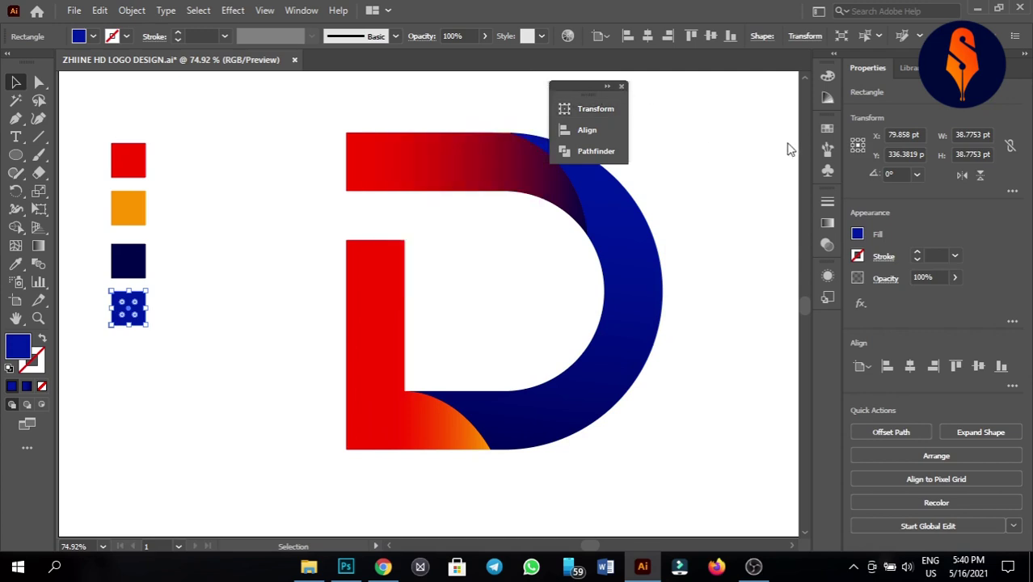
left_click(622, 87)
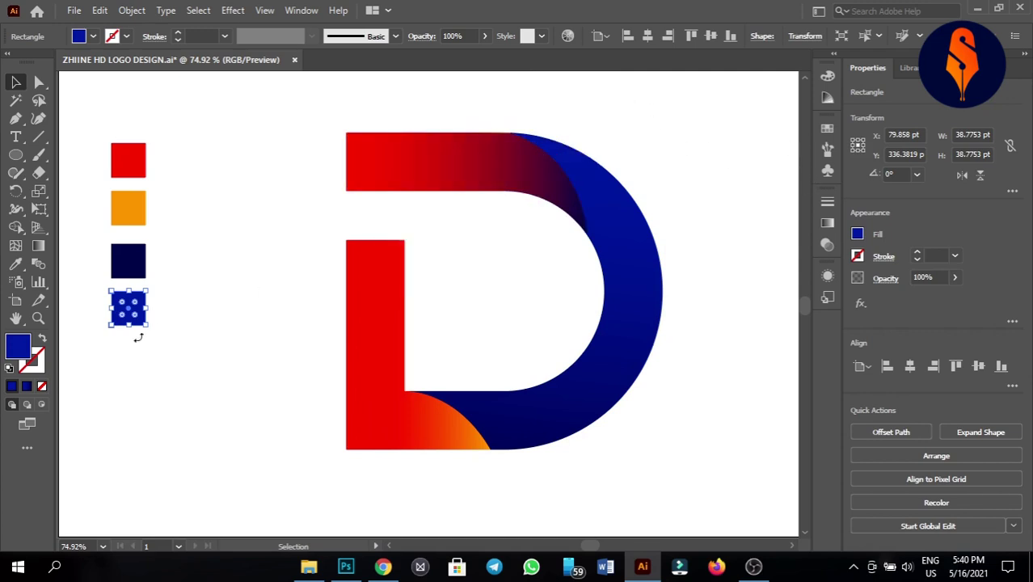
Step: Change the square's fill to a brighter, more vivid blue in the Color Picker
double_click(22, 348)
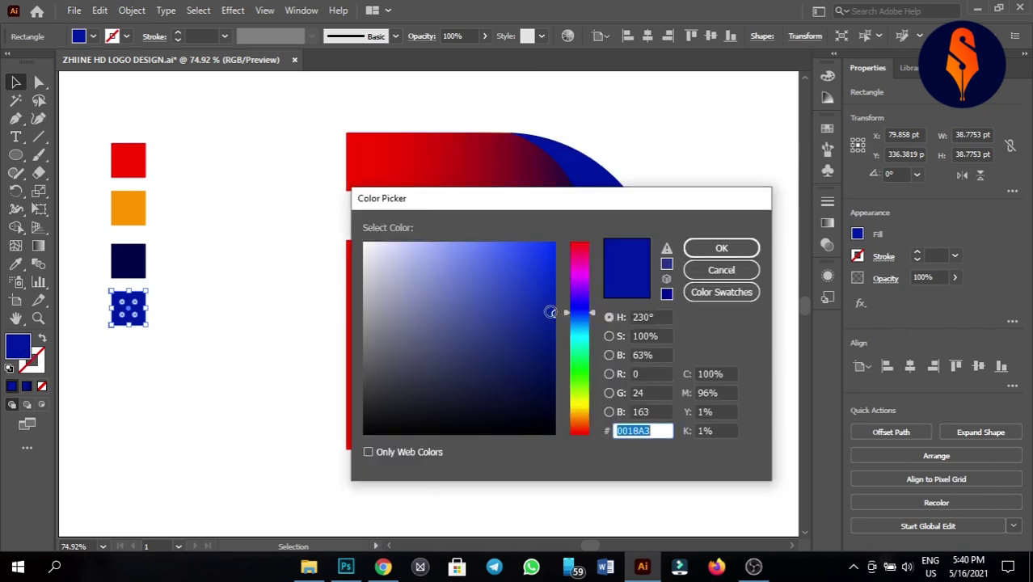
left_click_drag(550, 313, 564, 272)
left_click(721, 248)
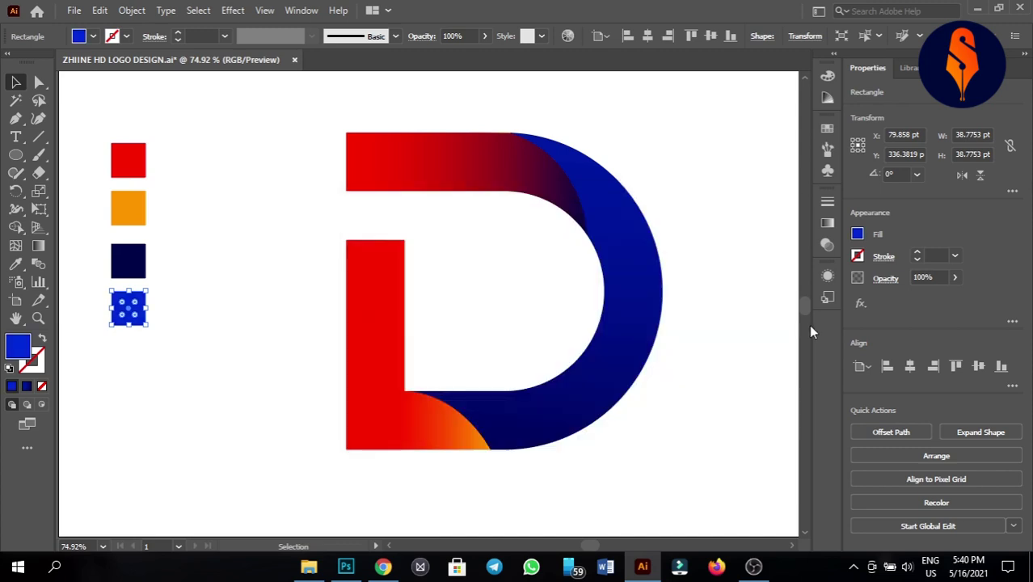
Step: Eyedrop the square's bright blue into the bowl gradient's left stop, keeping navy at the bottom
left_click(193, 204)
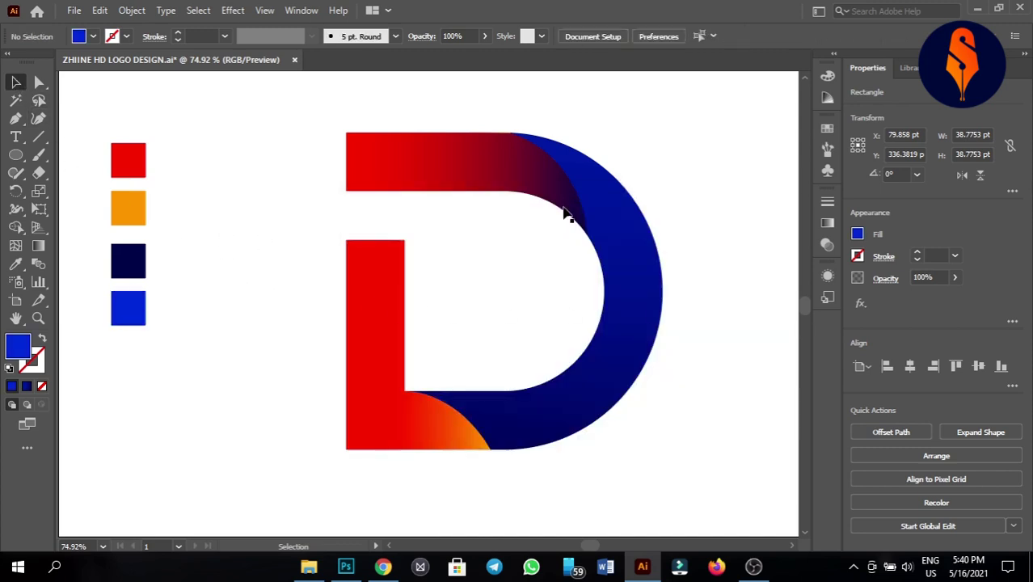
left_click(645, 235)
left_click(827, 224)
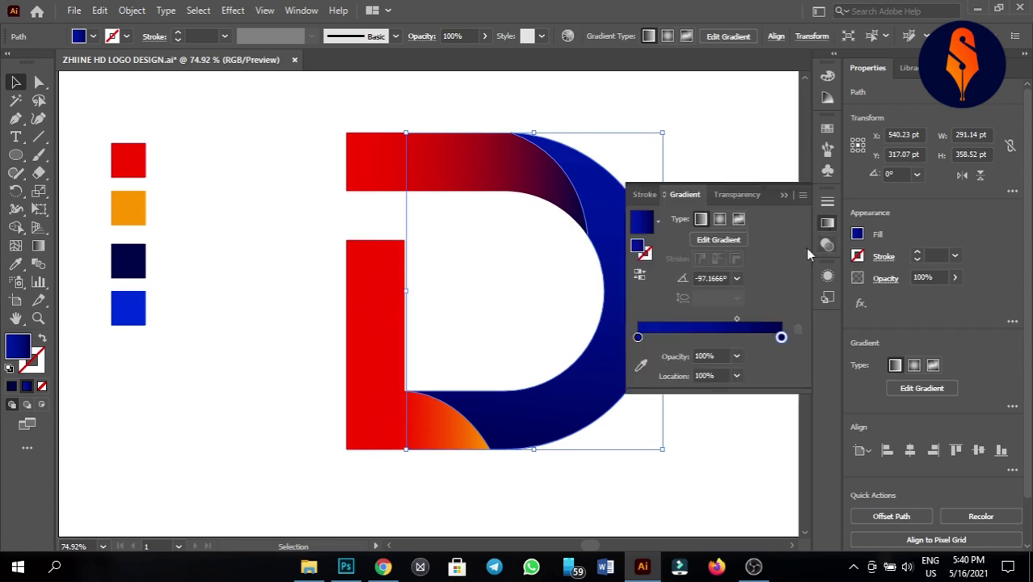
left_click(638, 337)
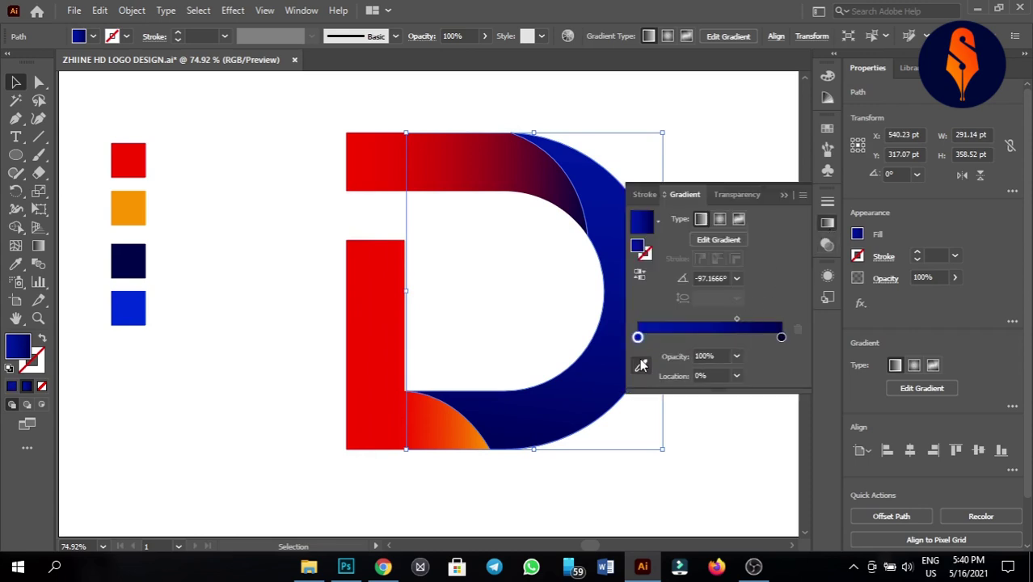
left_click(640, 365)
left_click(129, 310)
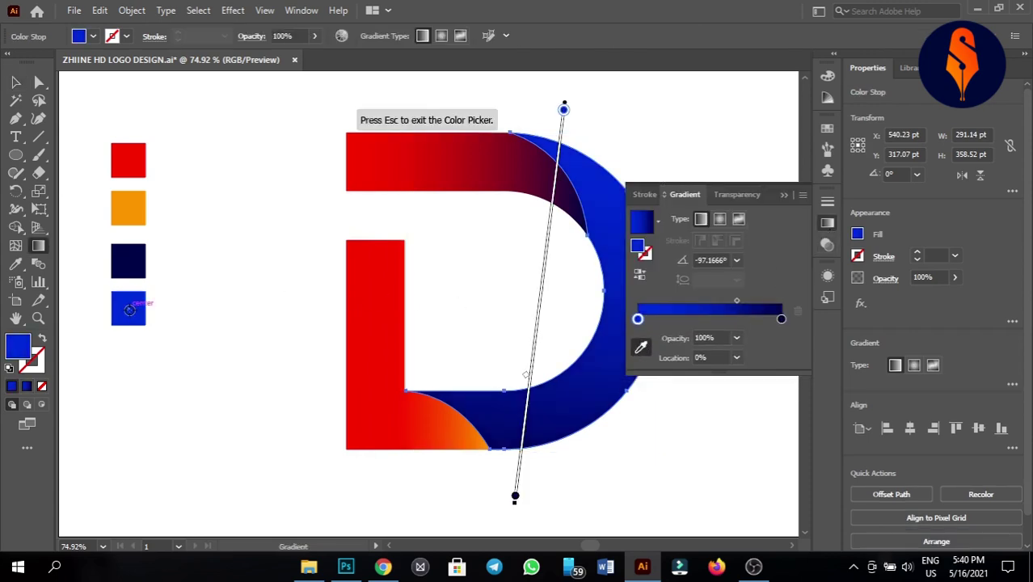
left_click(793, 196)
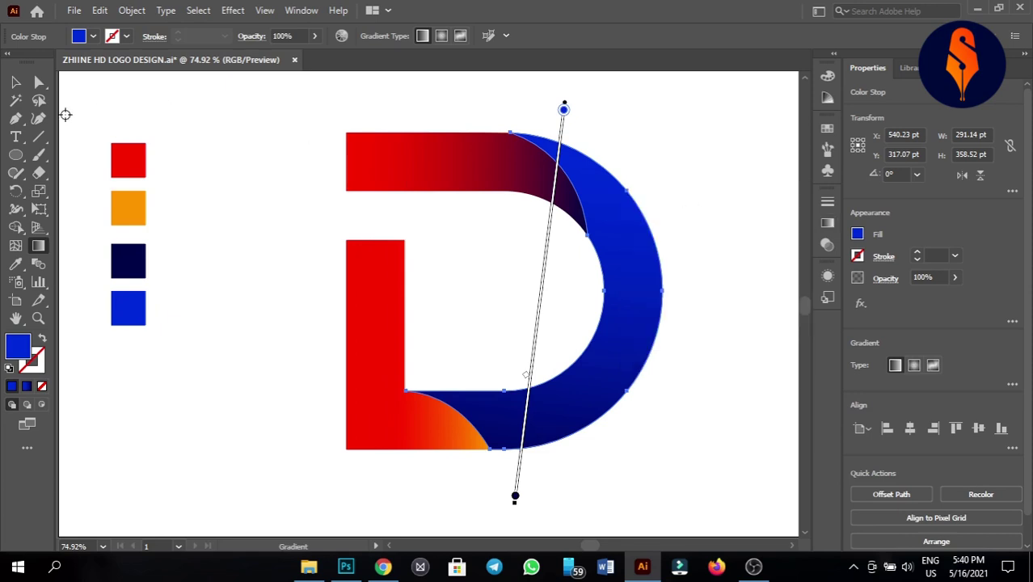
left_click(15, 81)
left_click(286, 398)
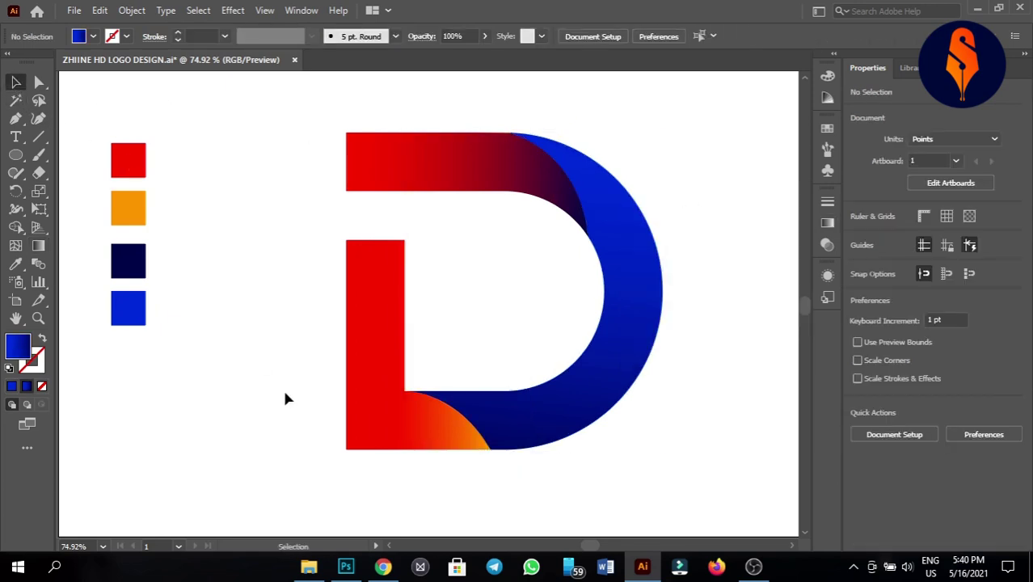
Step: Round the top red ribbon's bottom-left corner with its live-corner widget
left_click(461, 190)
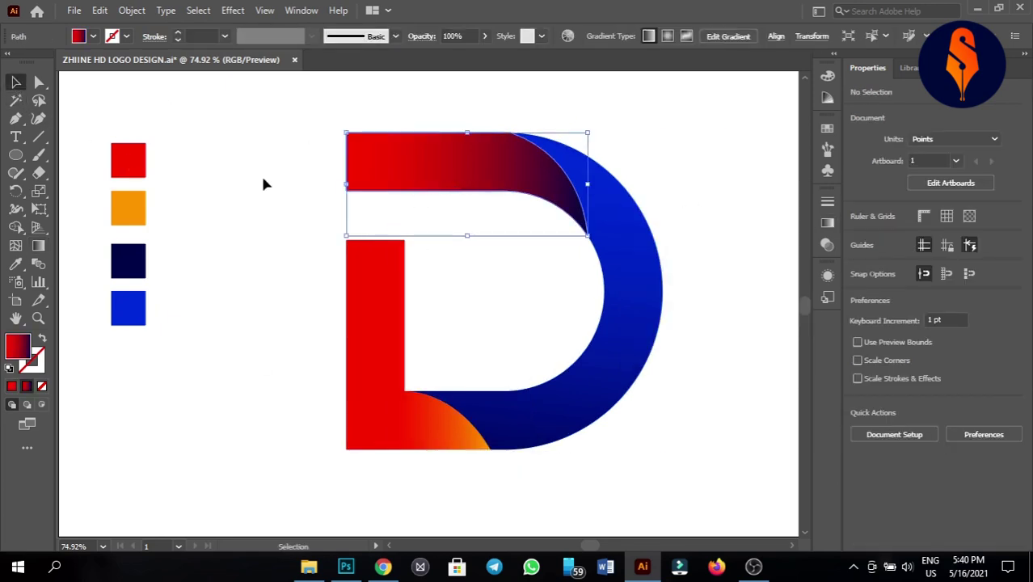
left_click(38, 81)
left_click(347, 190)
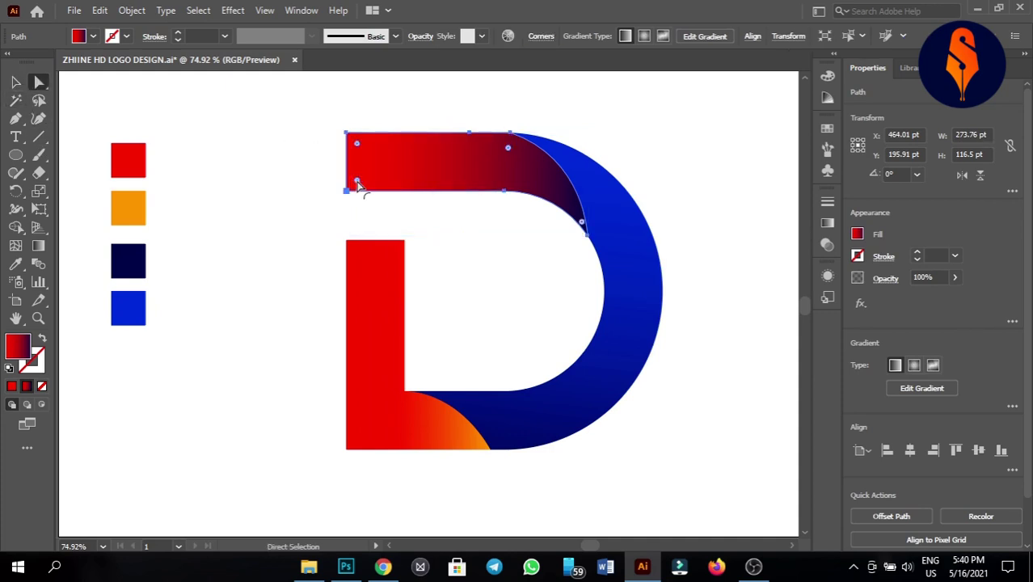
left_click_drag(359, 186, 335, 206)
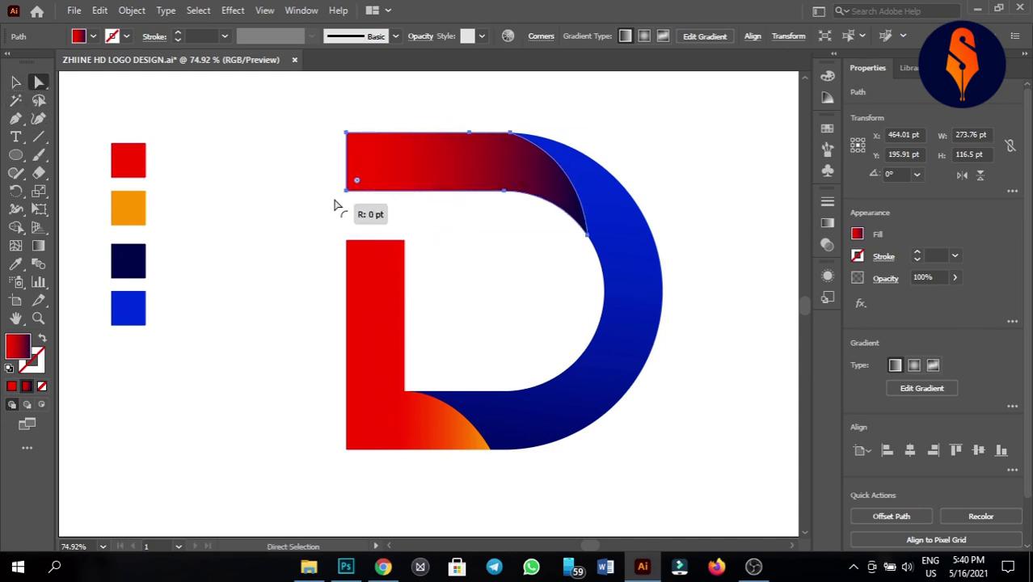
left_click(335, 203)
left_click(362, 185)
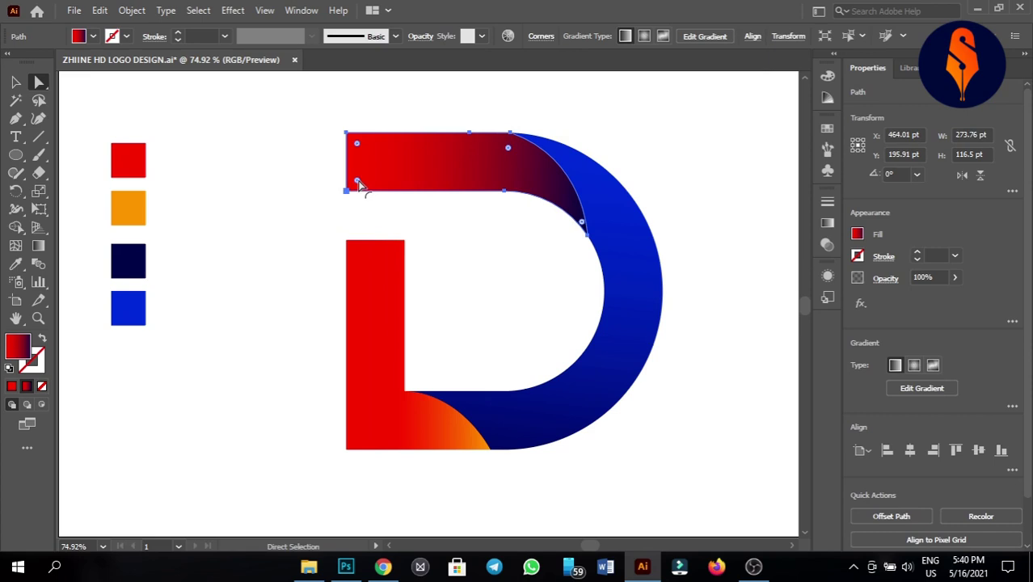
left_click_drag(362, 183, 400, 156)
left_click(369, 230)
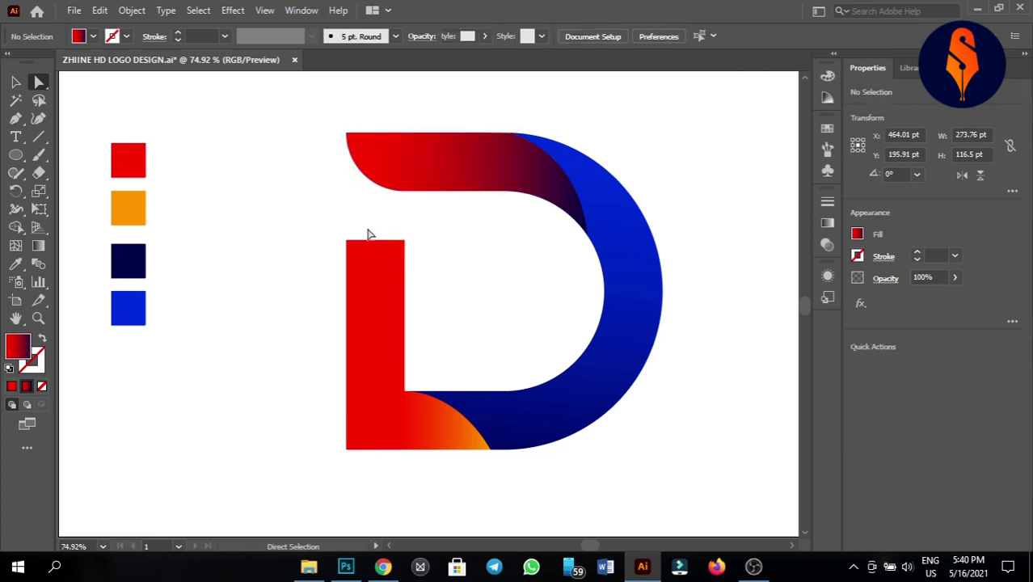
Step: Round both top corners of the vertical red stem, leaving its bottom corners sharp
left_click(377, 279)
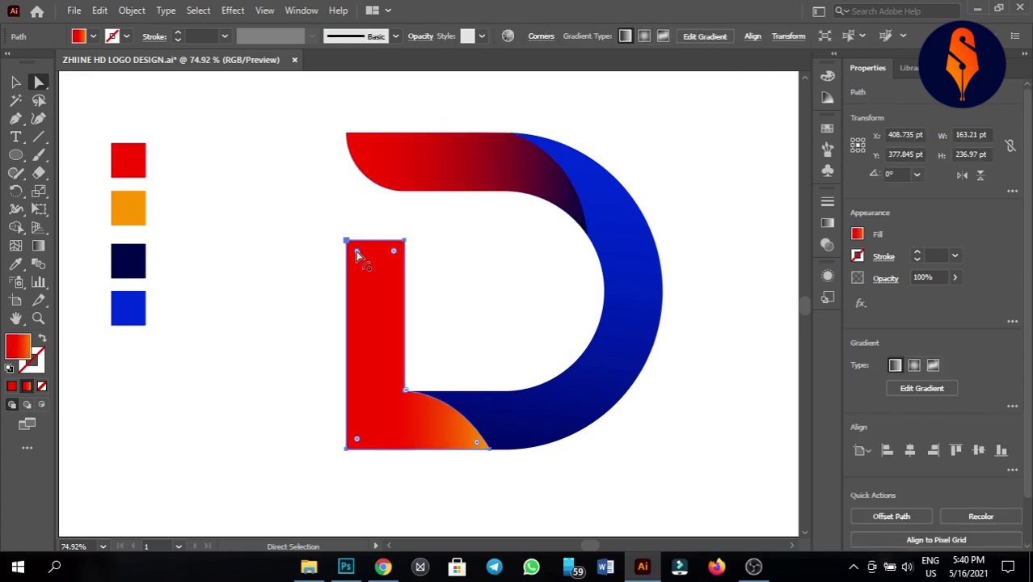
left_click_drag(359, 256, 371, 268)
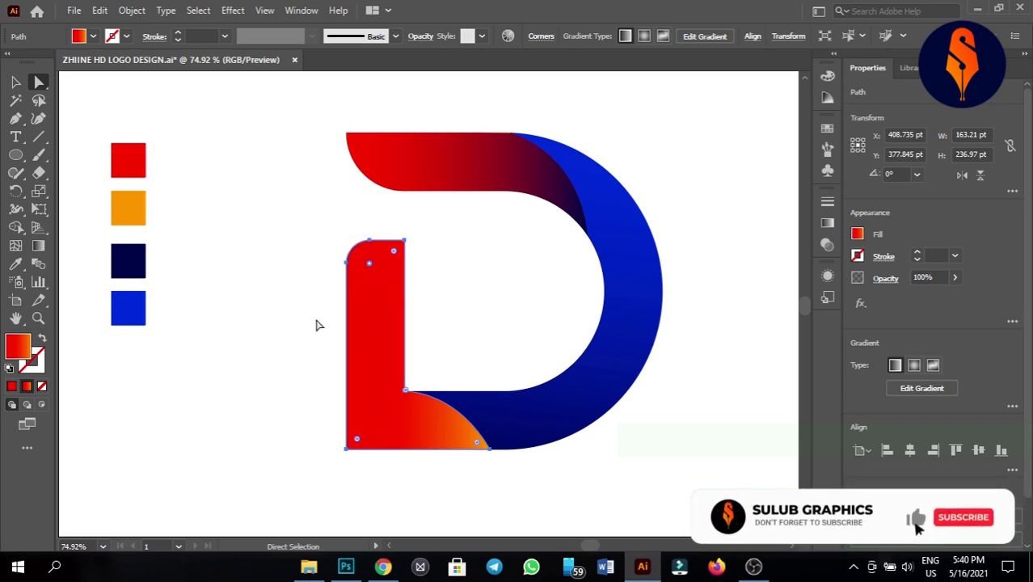
left_click(368, 454)
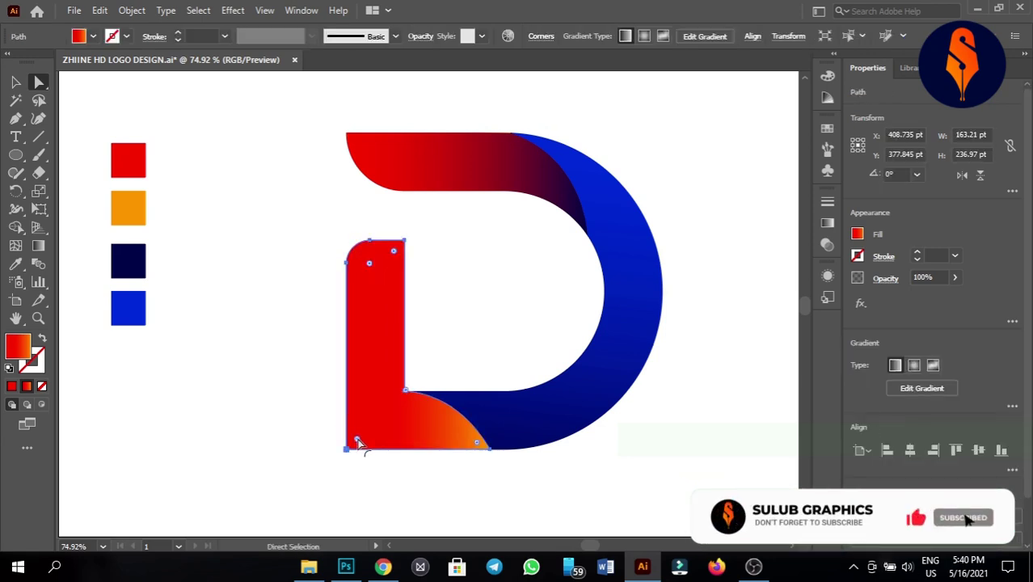
mouse_move(357, 441)
left_mouse_down()
mouse_move(363, 427)
mouse_move(331, 451)
left_mouse_up()
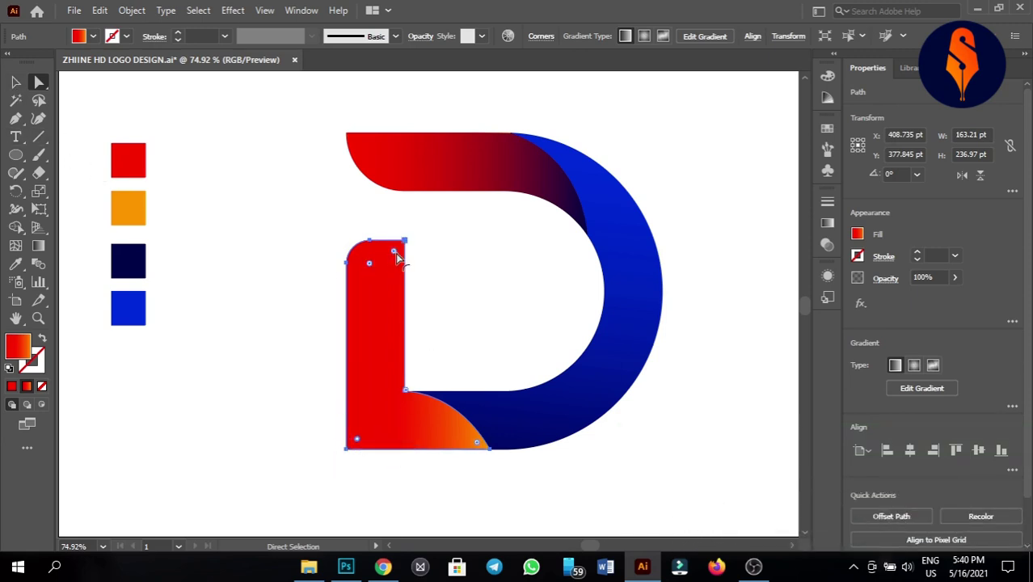
left_click_drag(368, 265, 356, 247)
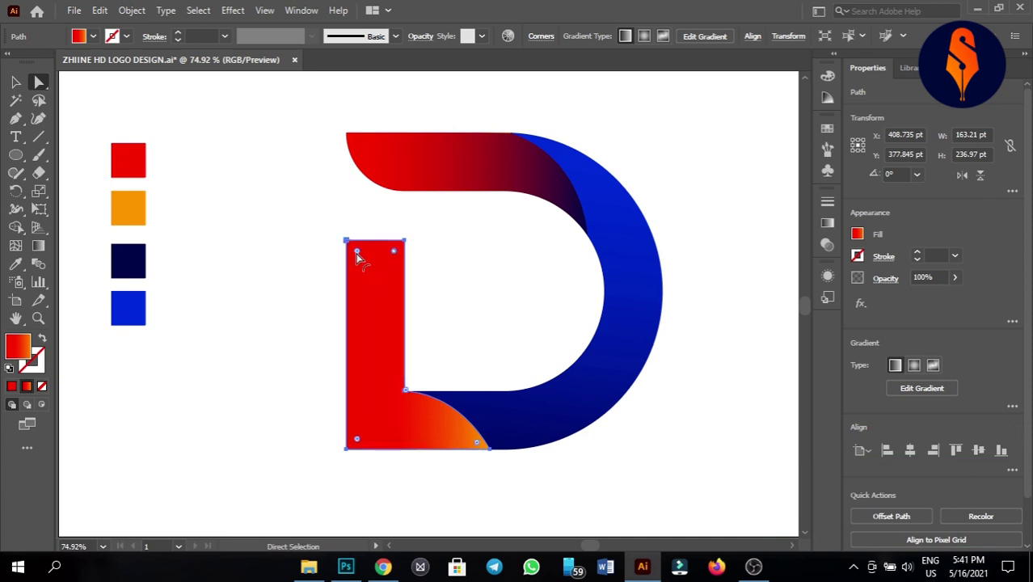
key("ctrl")
left_click_drag(393, 255, 394, 261)
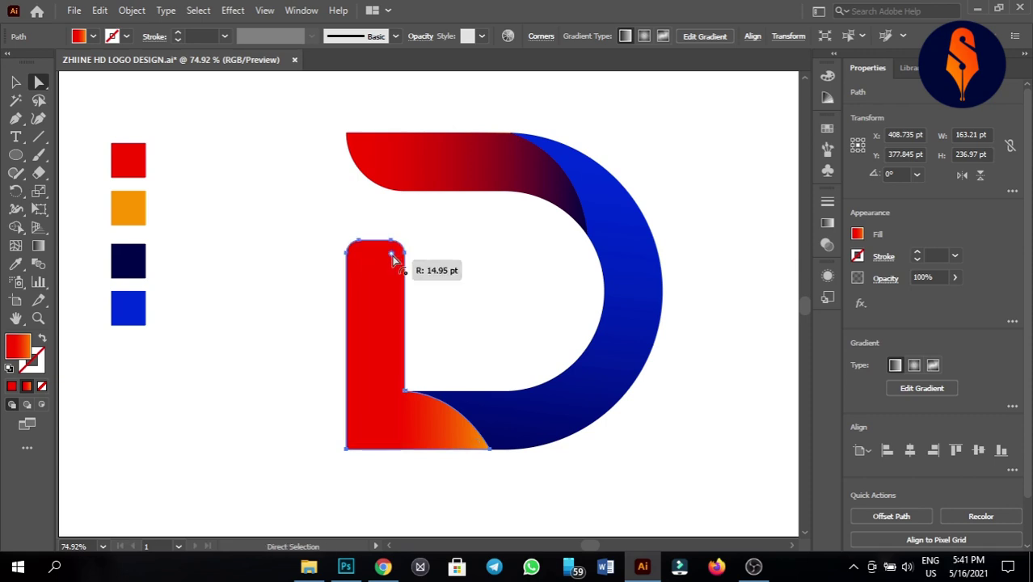
key("v")
left_click(245, 277)
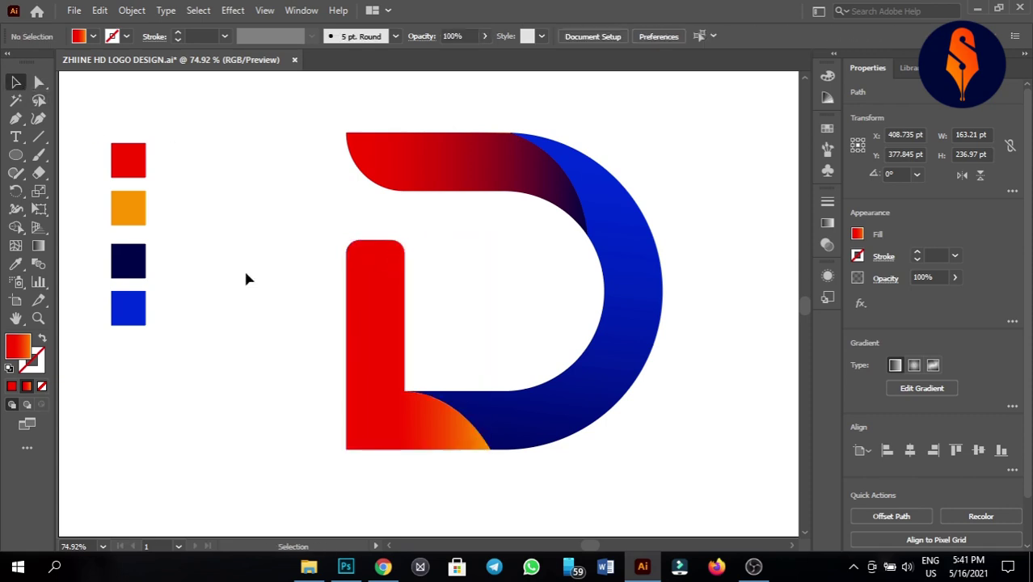